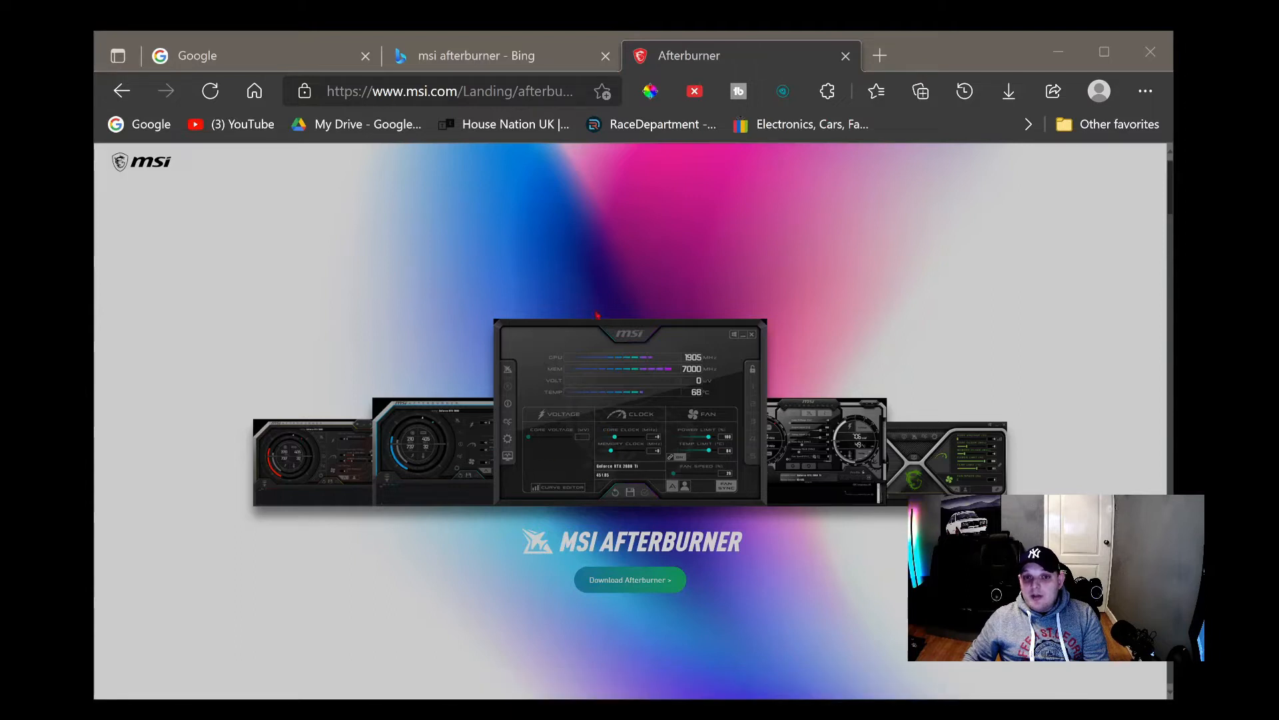
- Open the downloaded MSIAfterburnerSetup.zip and launch MSIAfterburnerSetup464Beta4.exe with English as the installer language
click(1009, 91)
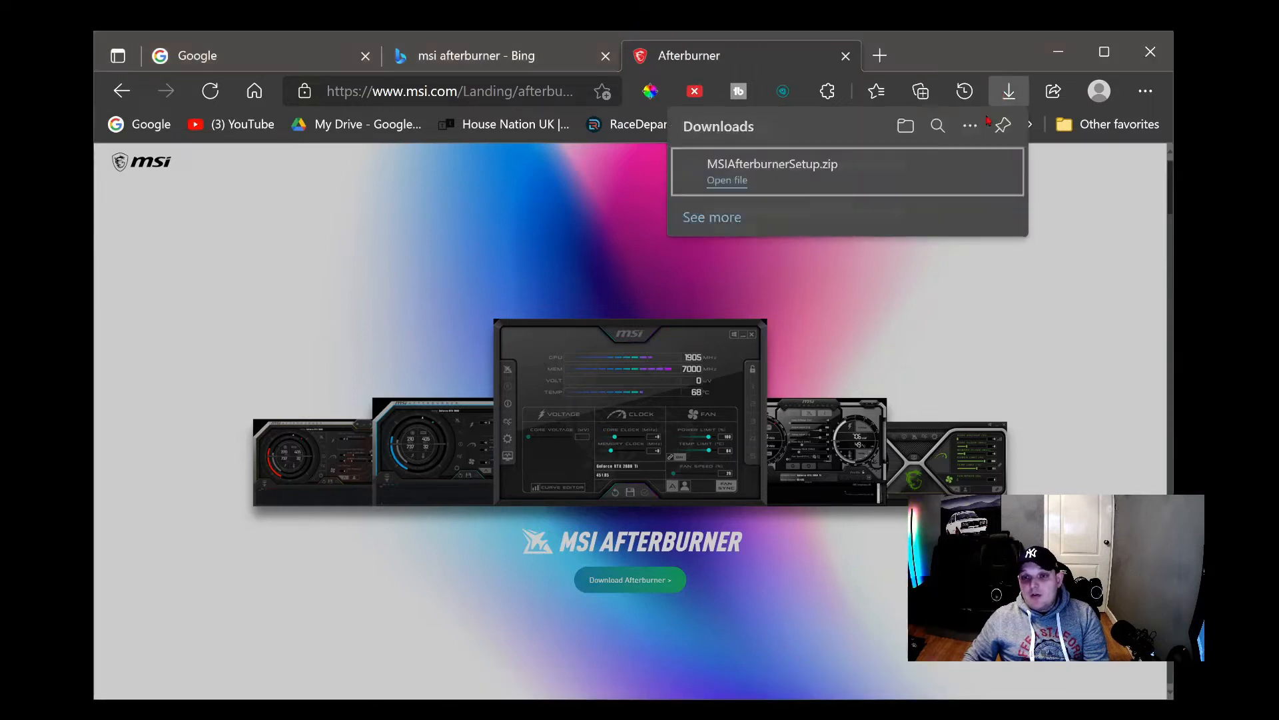
click(727, 185)
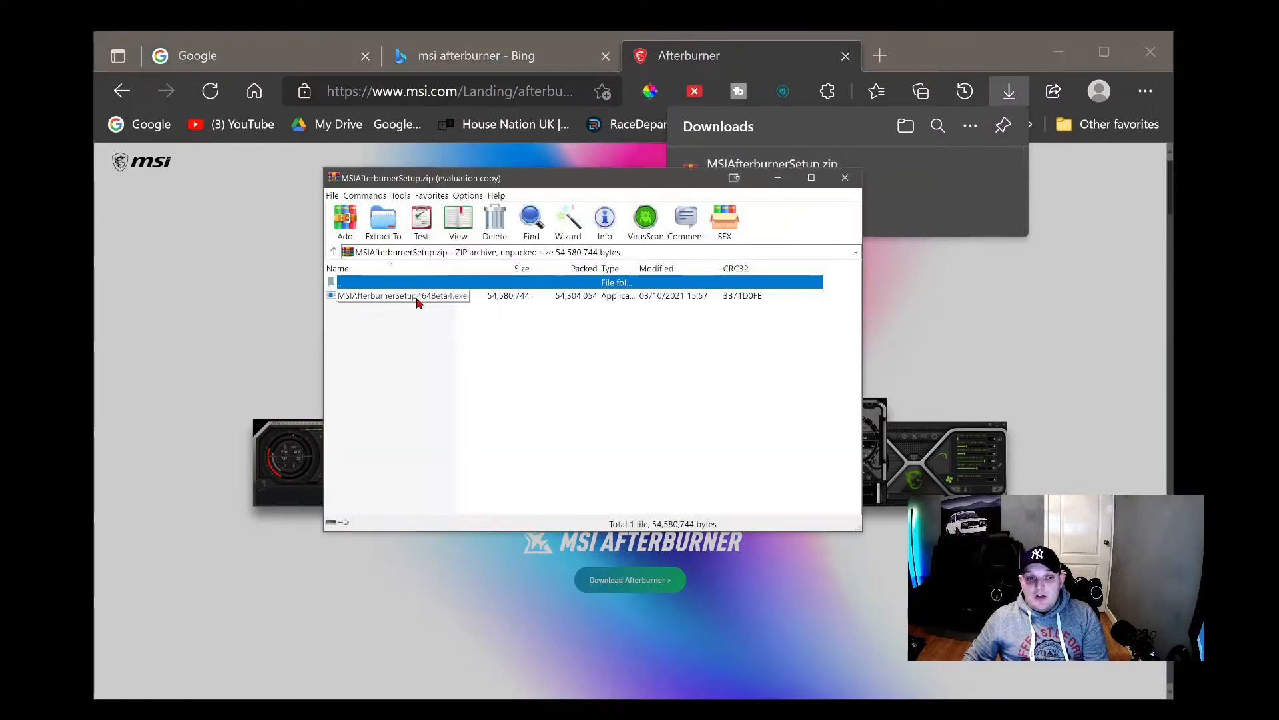
click(694, 298)
click(440, 302)
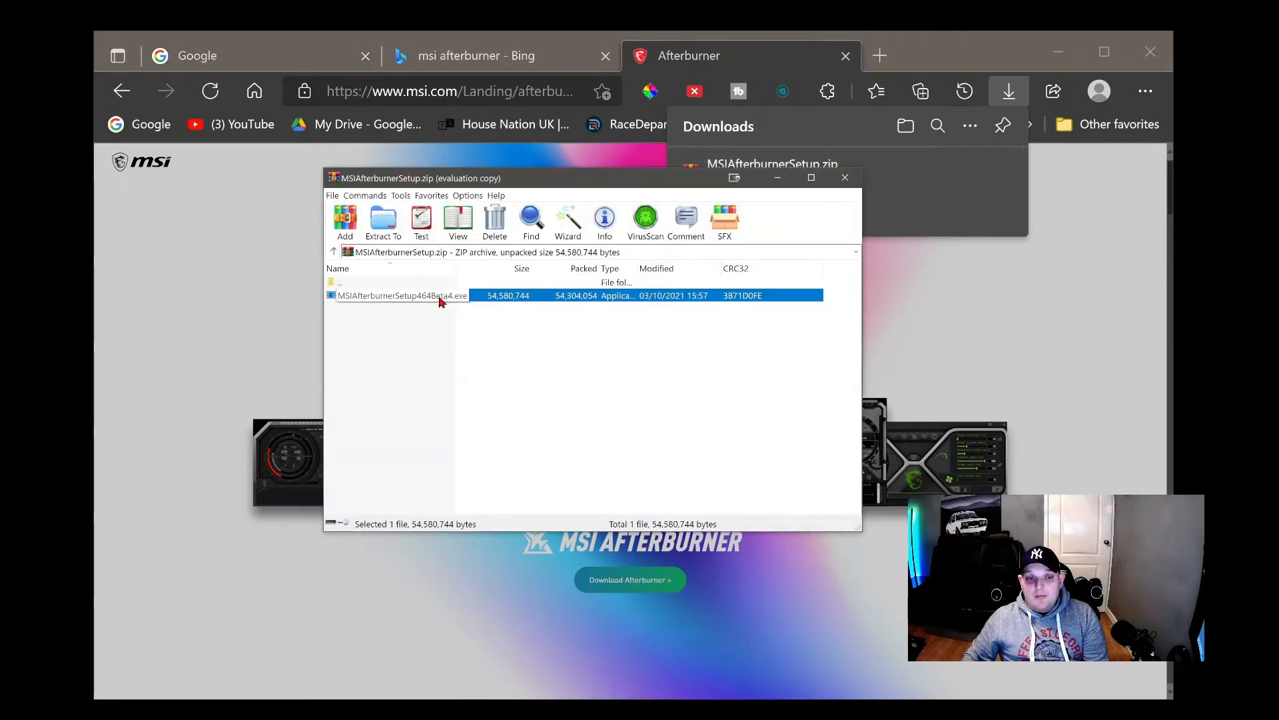
double_click(477, 301)
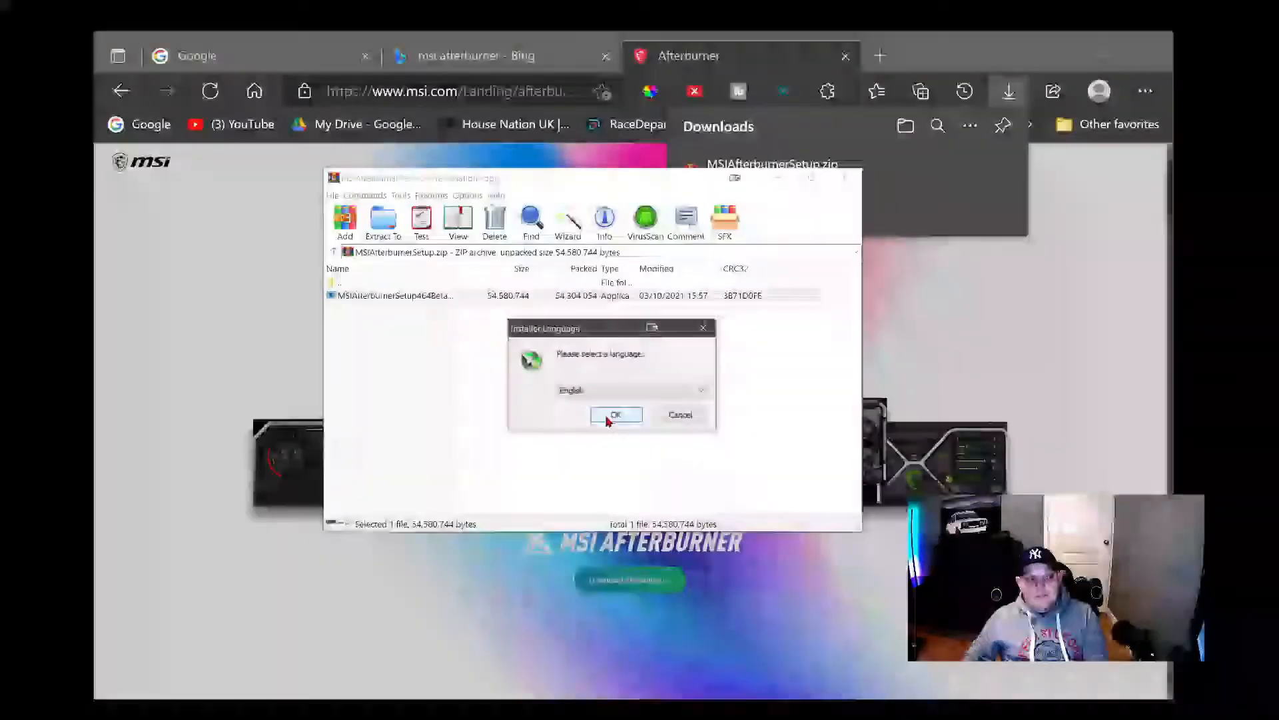
click(616, 414)
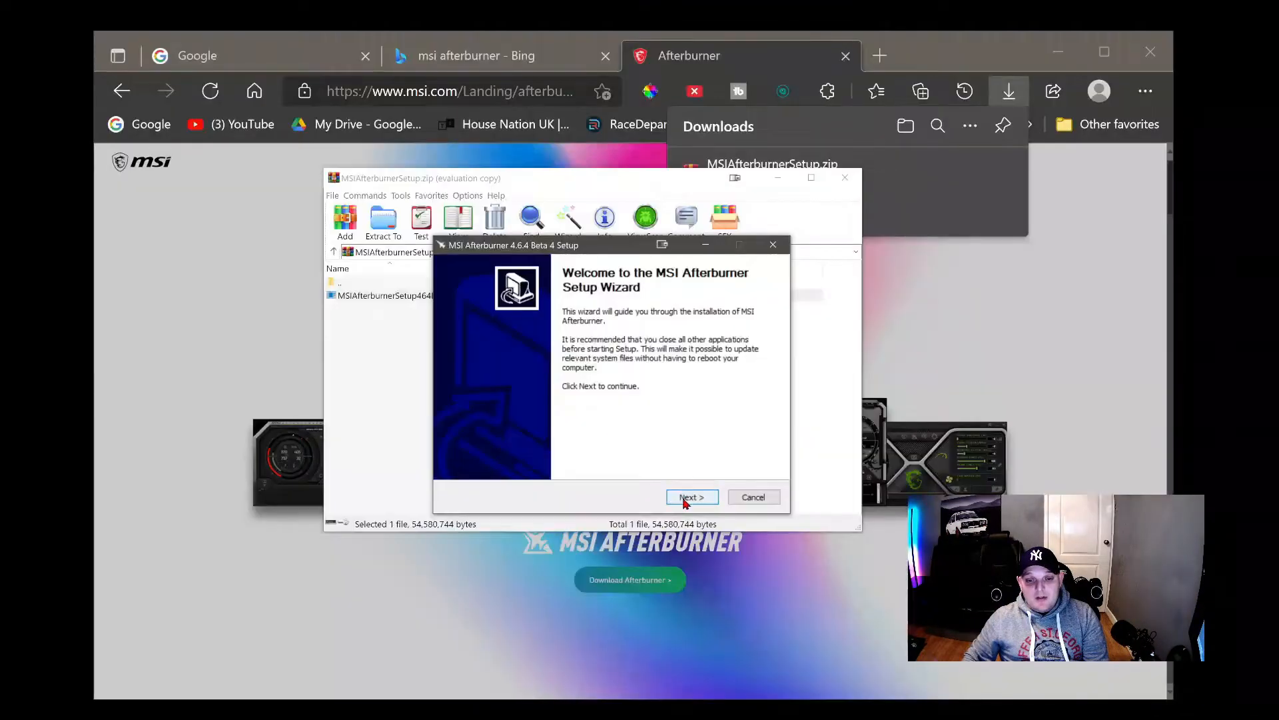
- Proceed past the setup wizard's welcome page and accept the MSI Afterburner license agreement
click(686, 499)
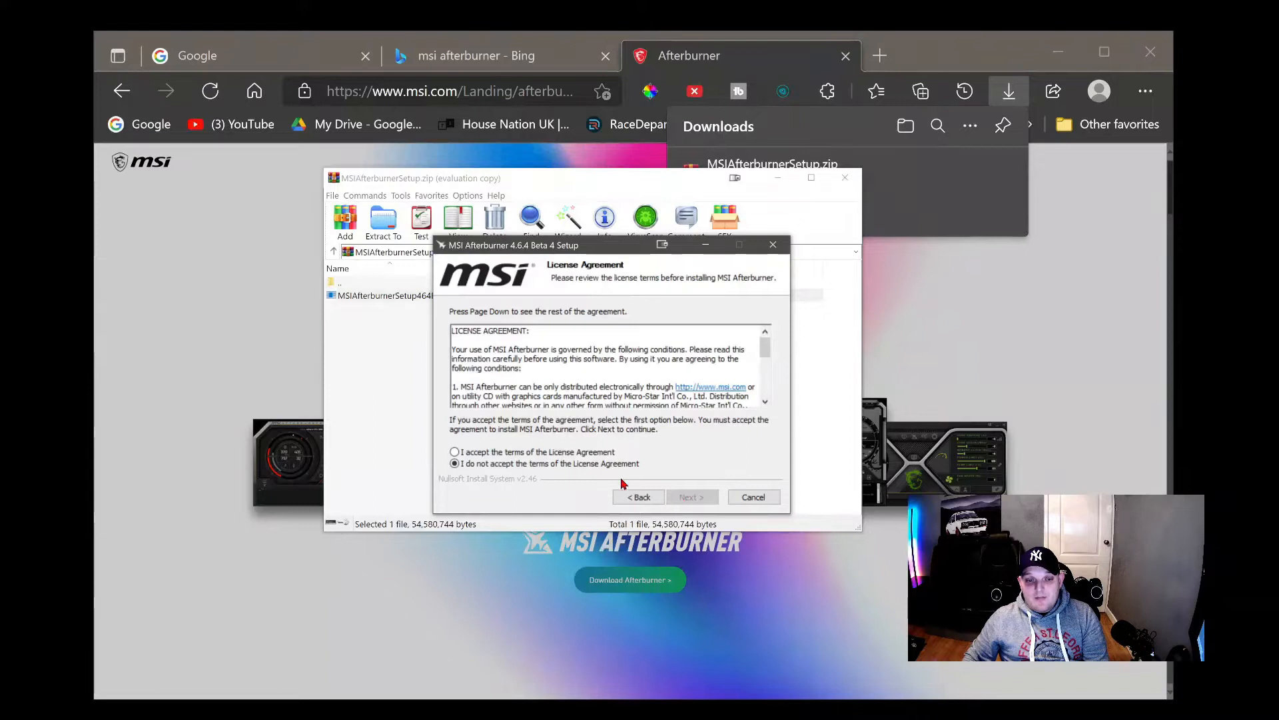
click(456, 452)
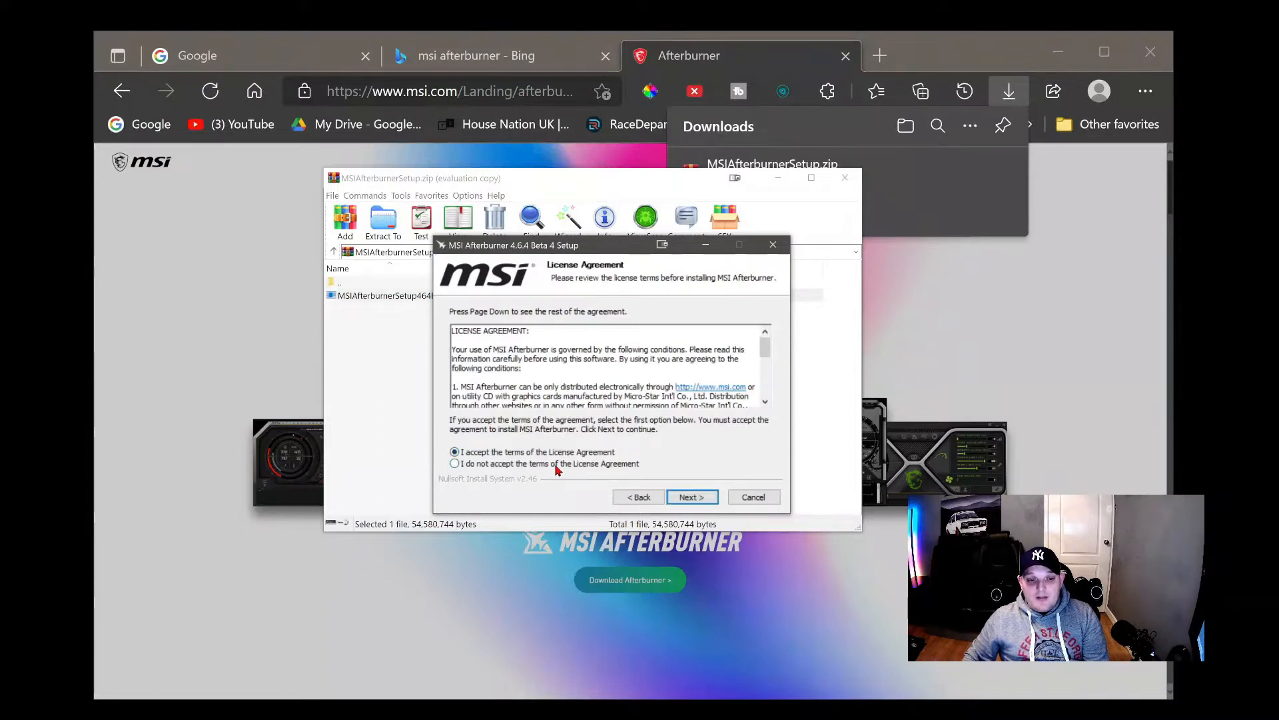
click(691, 499)
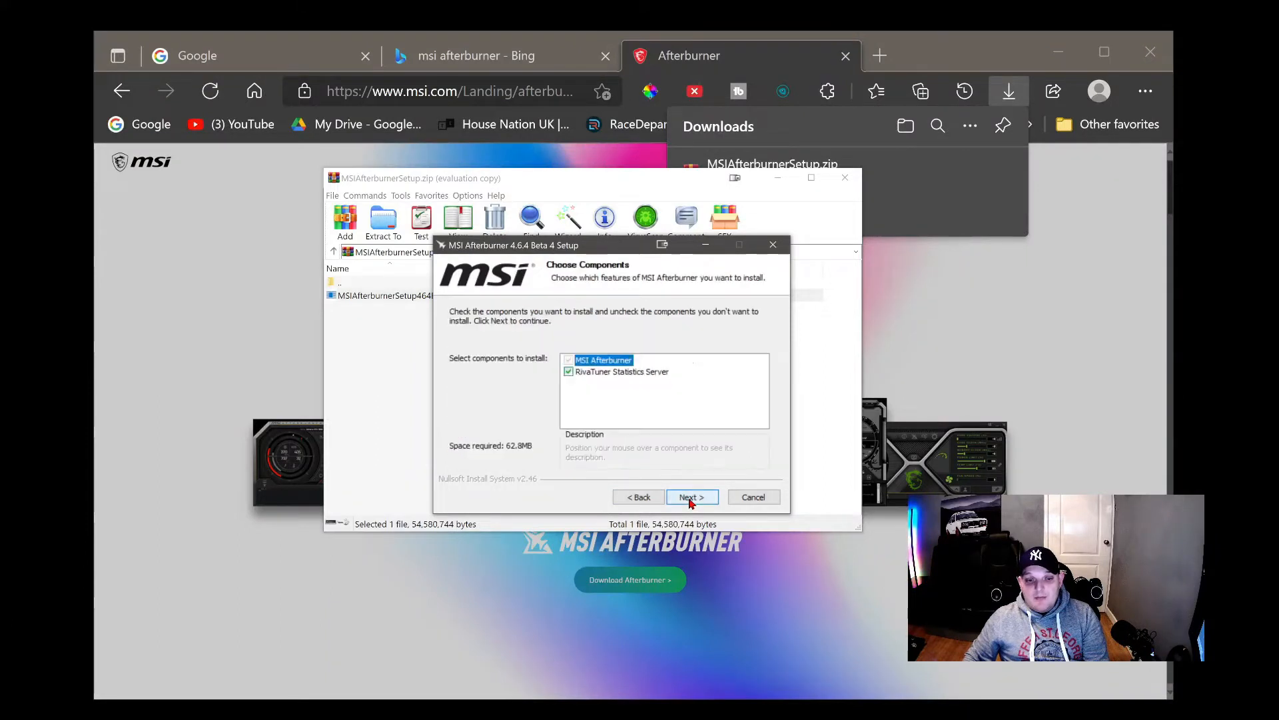
- Try to install MSI Afterburner with RivaTuner Statistics Server, using the default destination and Start Menu folders
mouse_move(578, 375)
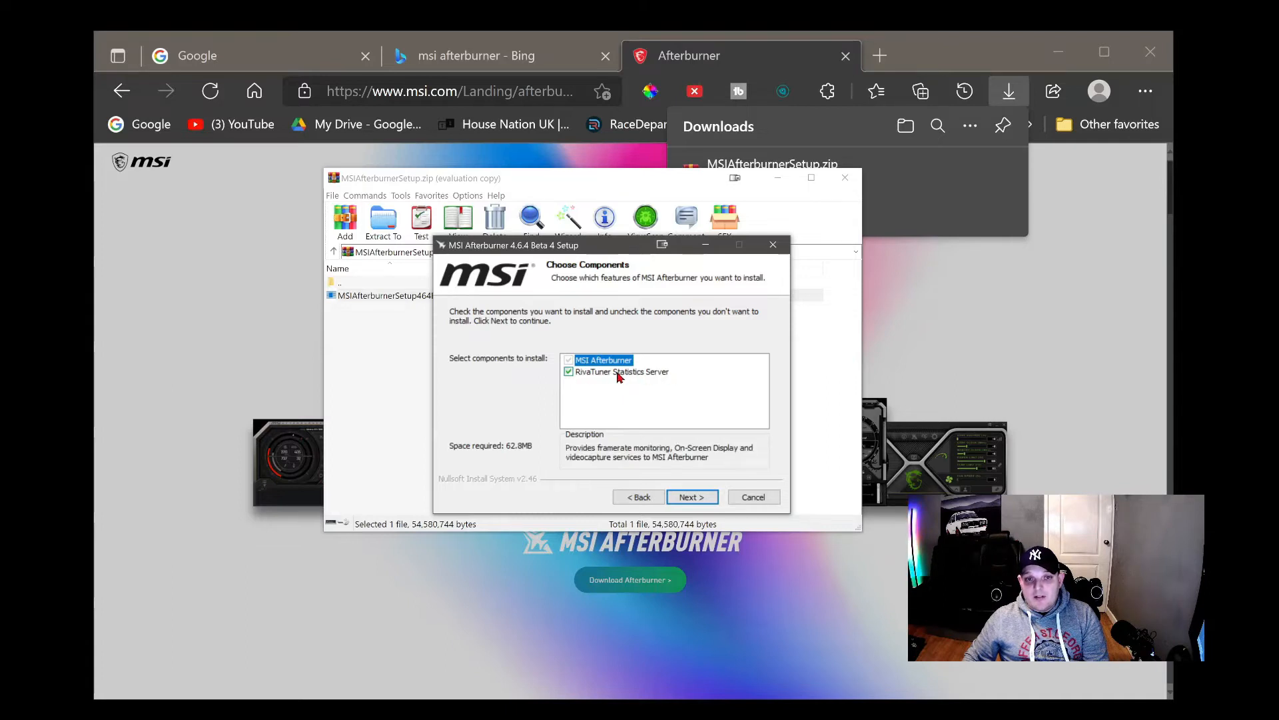
mouse_move(614, 366)
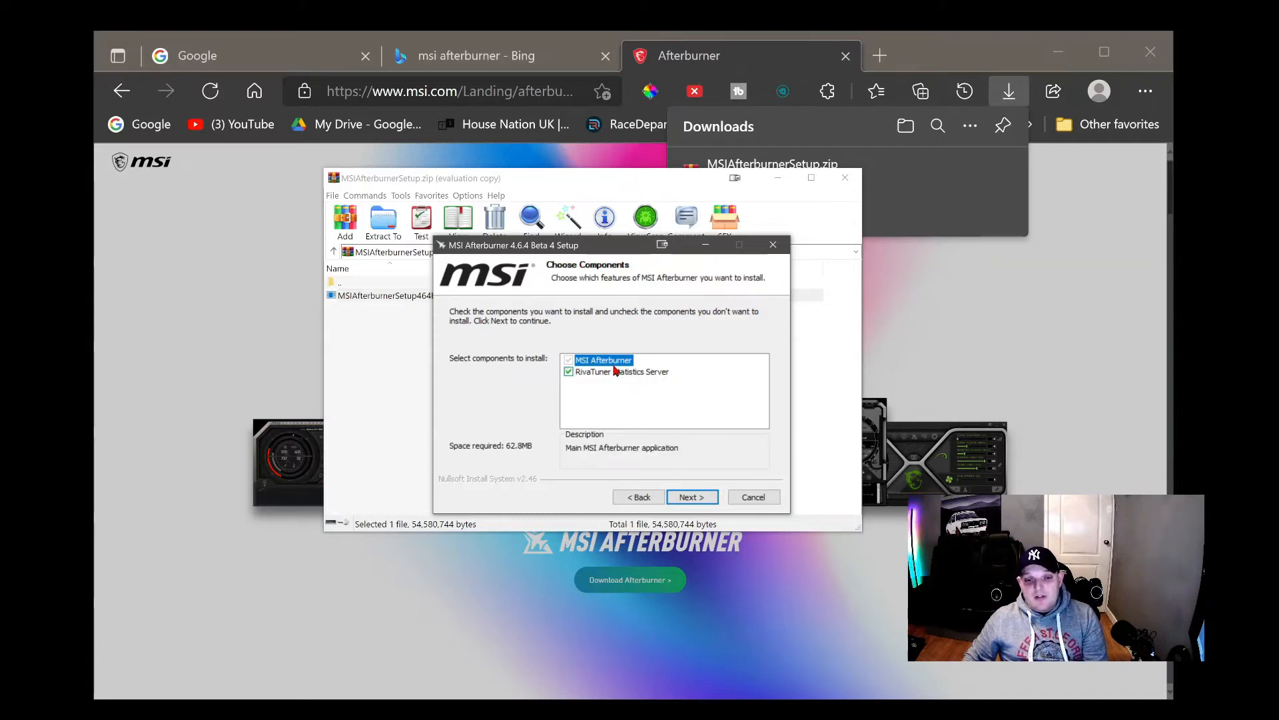
click(680, 496)
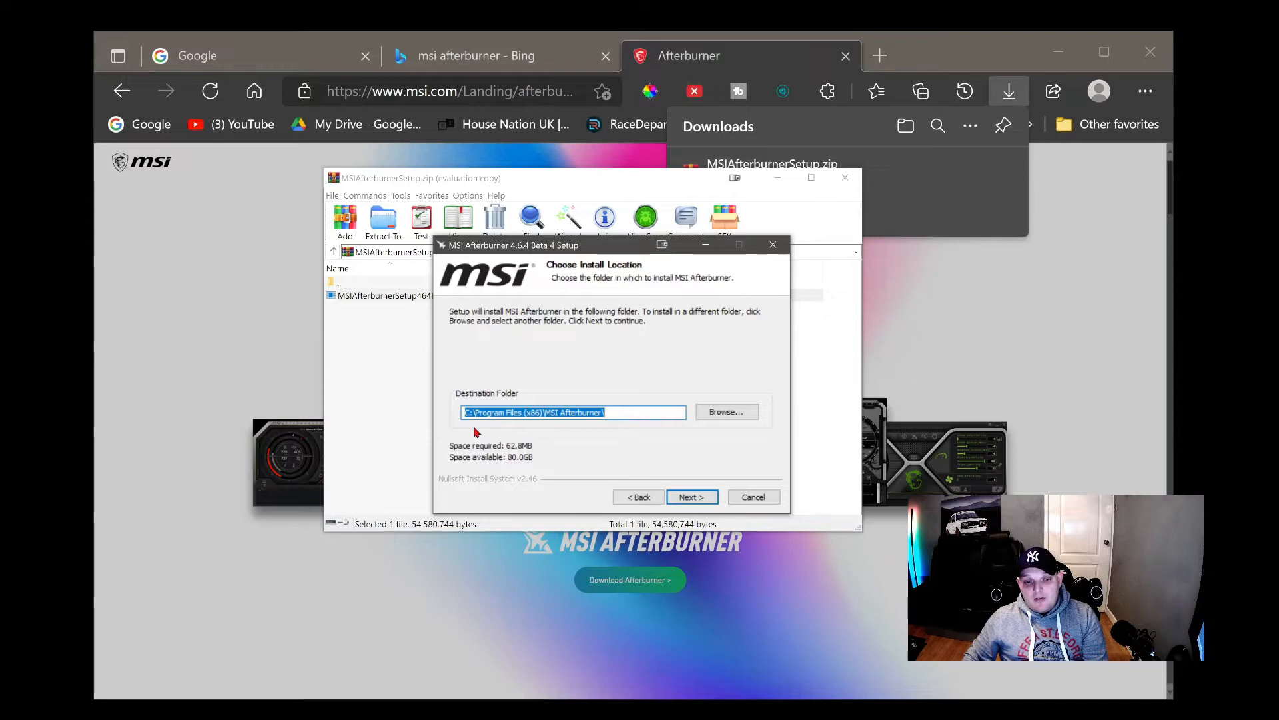
click(683, 498)
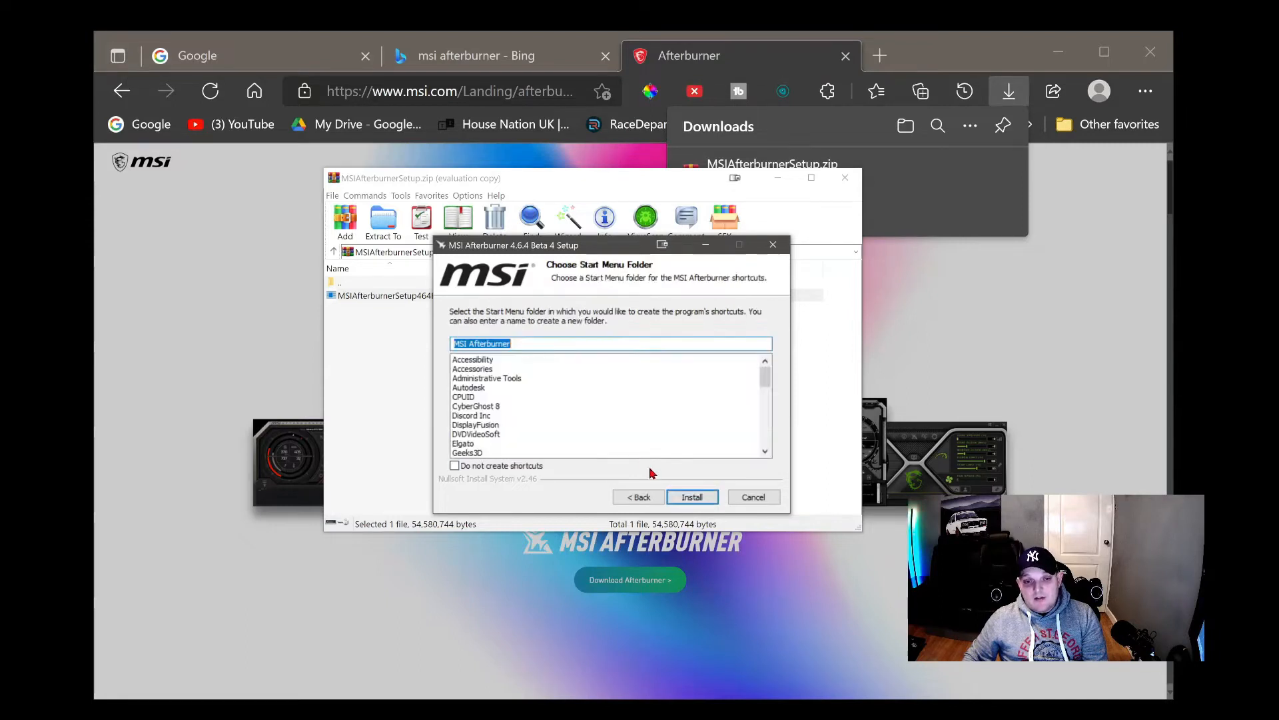
click(690, 496)
key(Return)
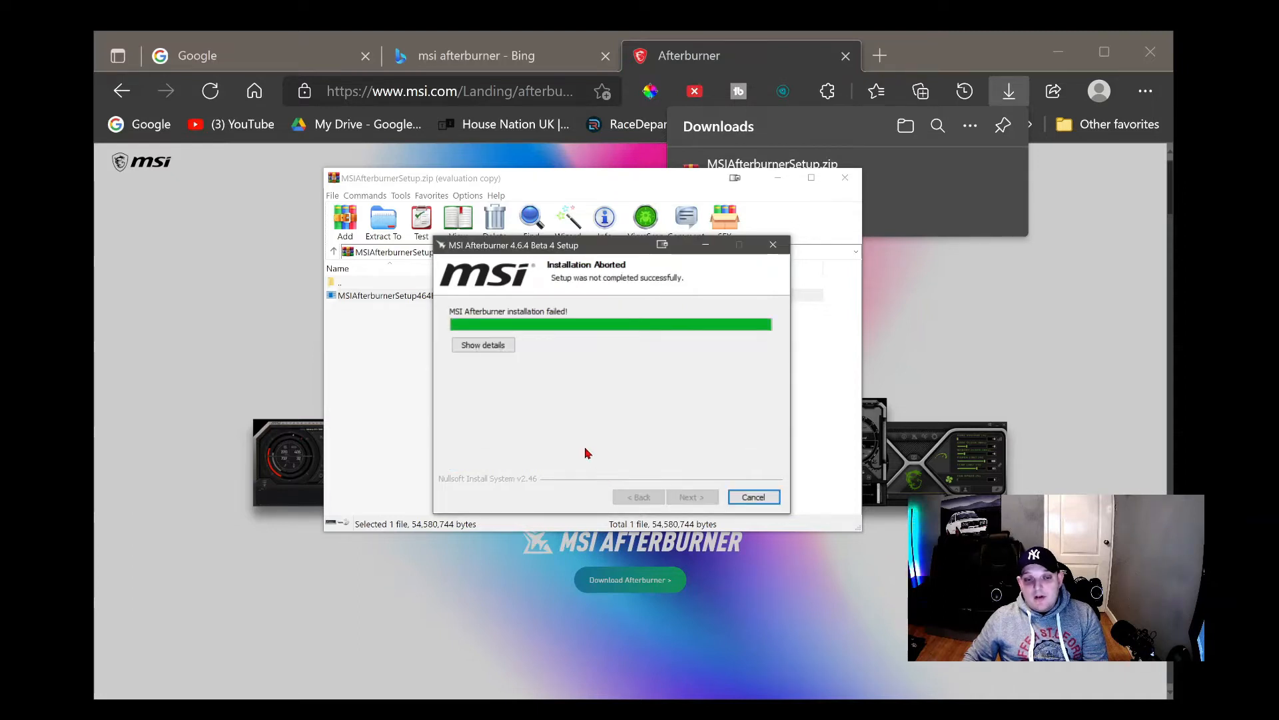
- Cancel the MSI Afterburner setup and close the archive and the browser
click(740, 496)
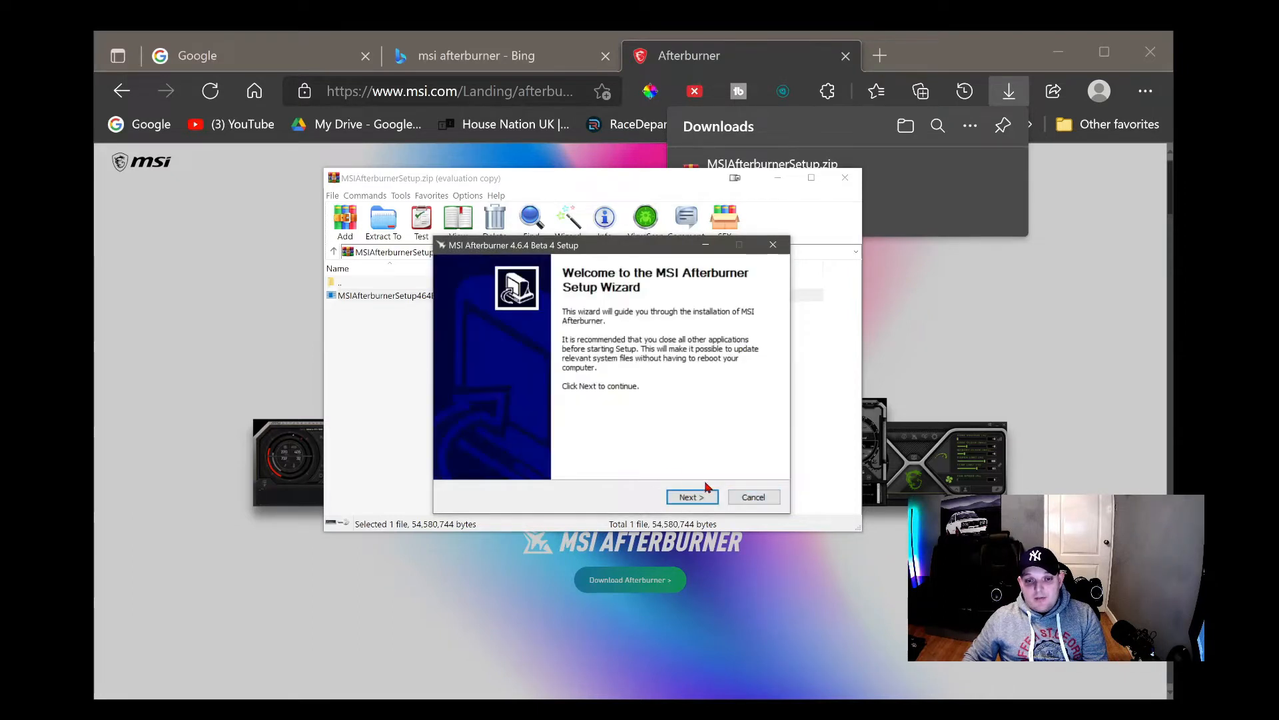
click(753, 497)
click(845, 177)
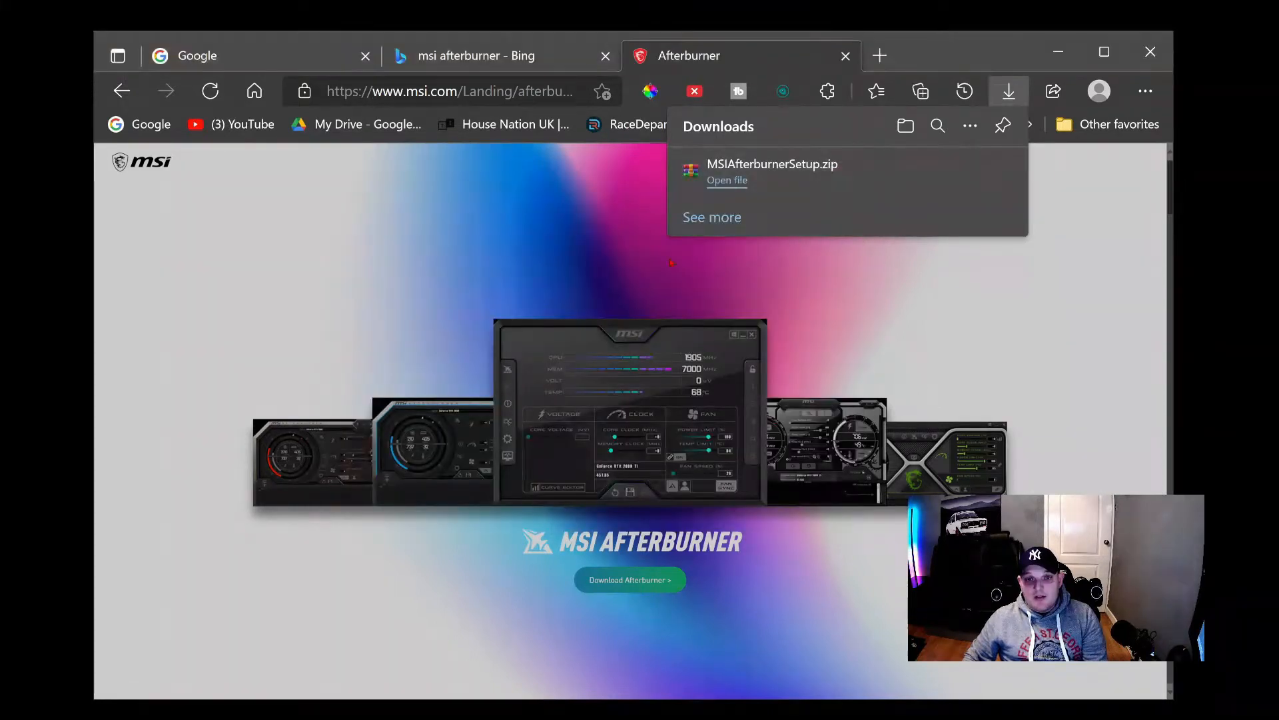
click(1151, 52)
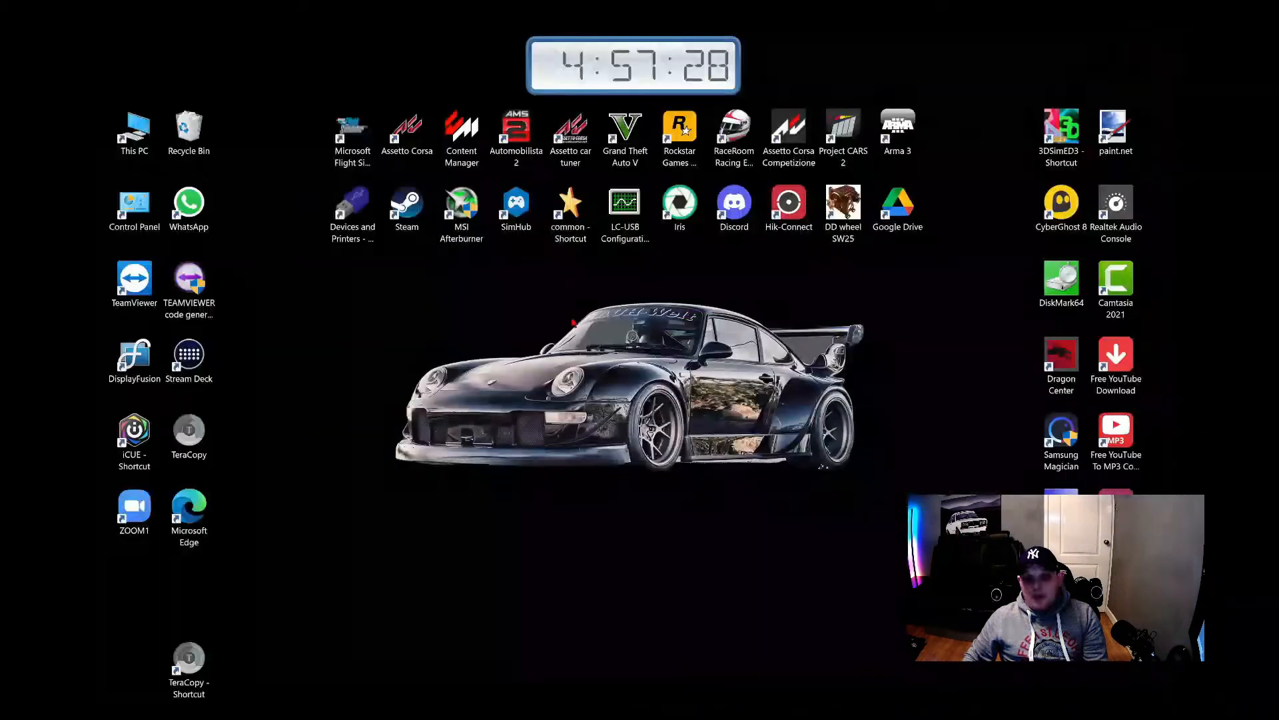
- Launch the installed MSI Afterburner and open its properties at the automatic fan speed curve
double_click(459, 219)
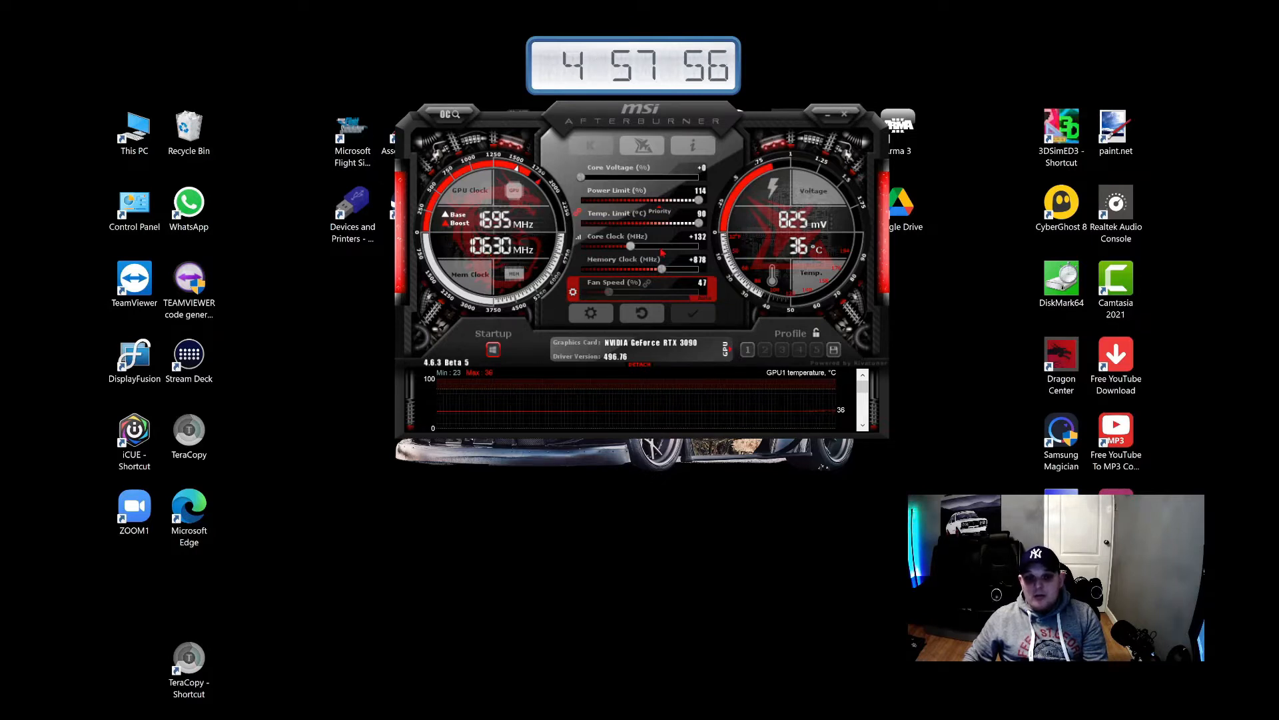
mouse_move(644, 249)
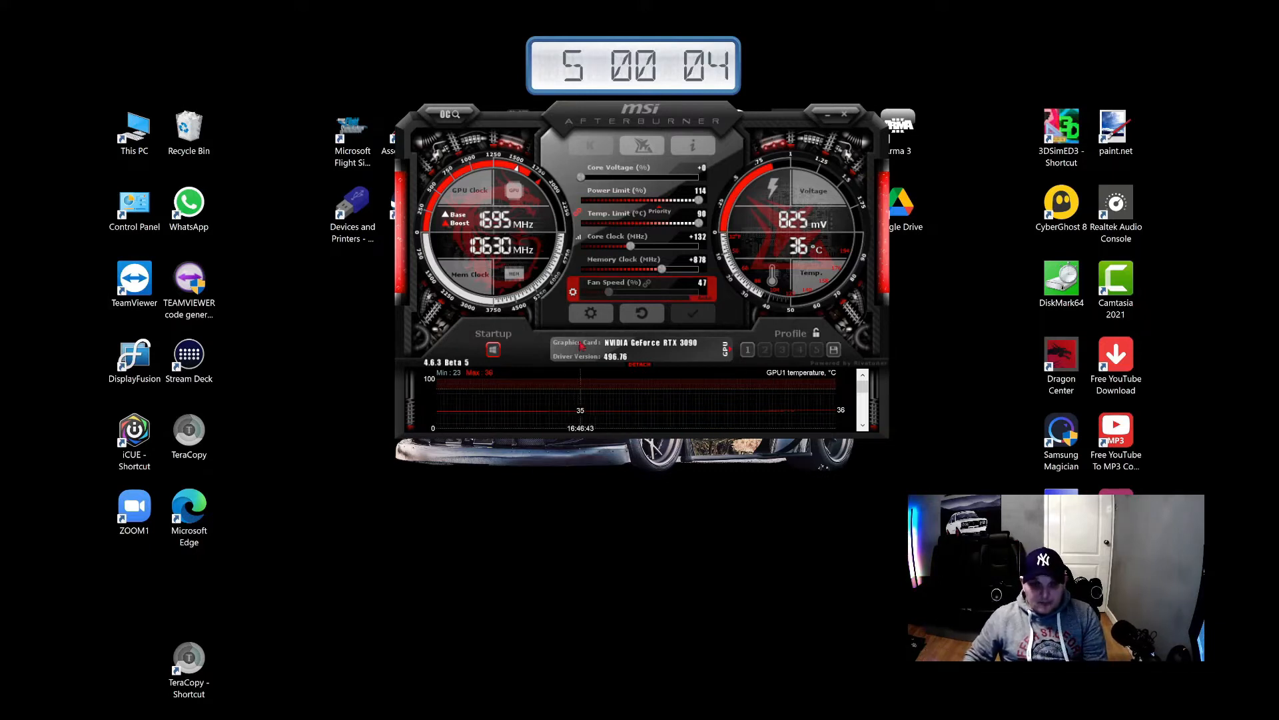
click(585, 317)
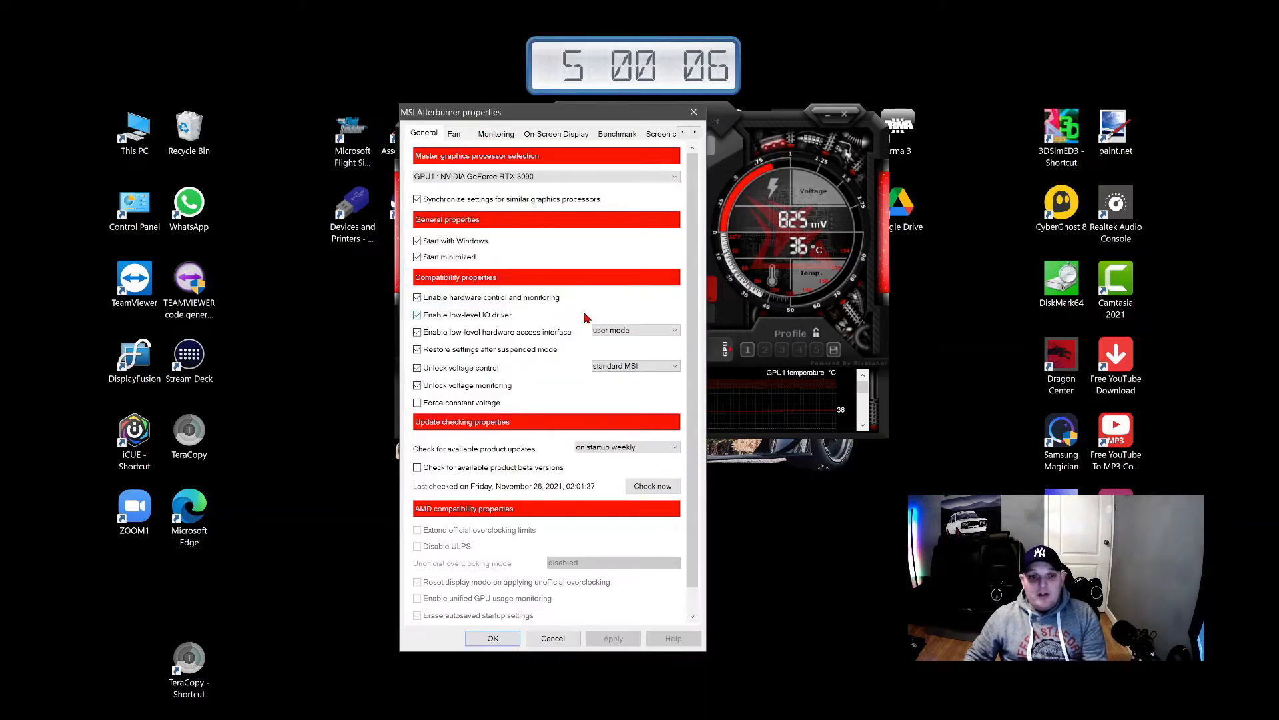
drag(548, 112, 613, 47)
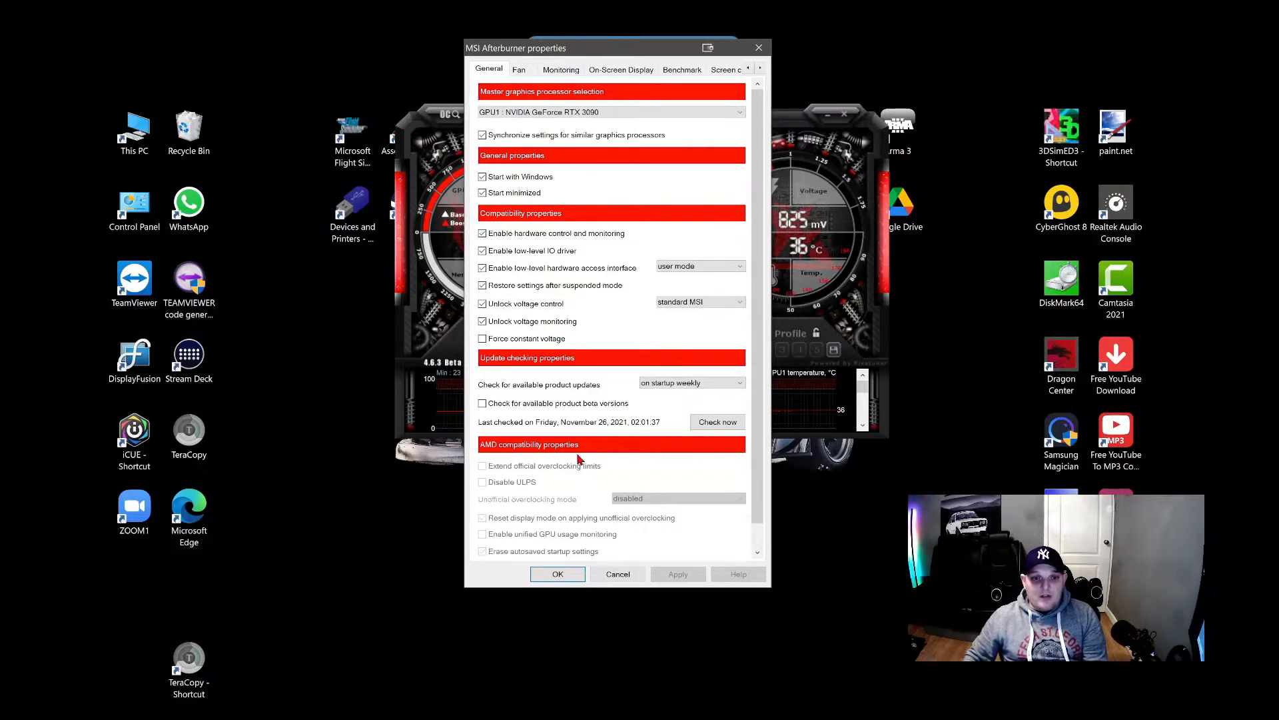
click(519, 70)
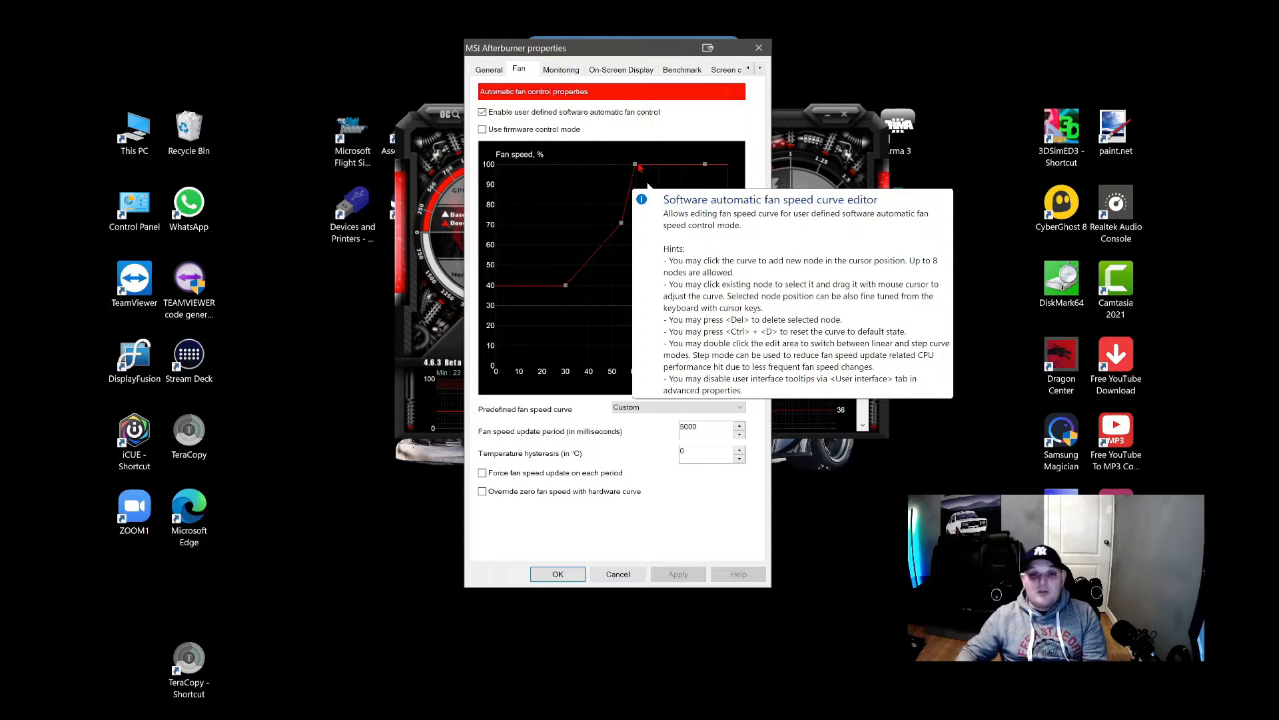
mouse_move(645, 174)
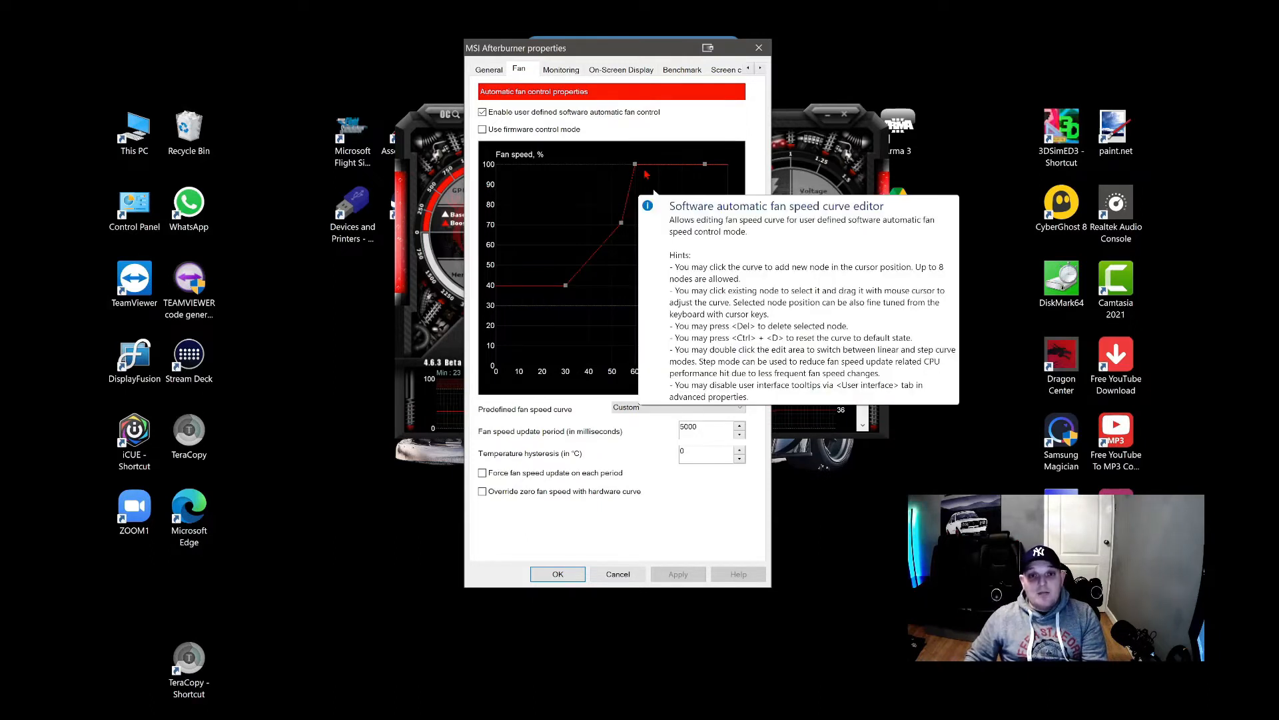
- Examine the hardware monitoring graphs to see which GPU, CPU, RAM and framerate items are enabled for the on-screen display
click(568, 72)
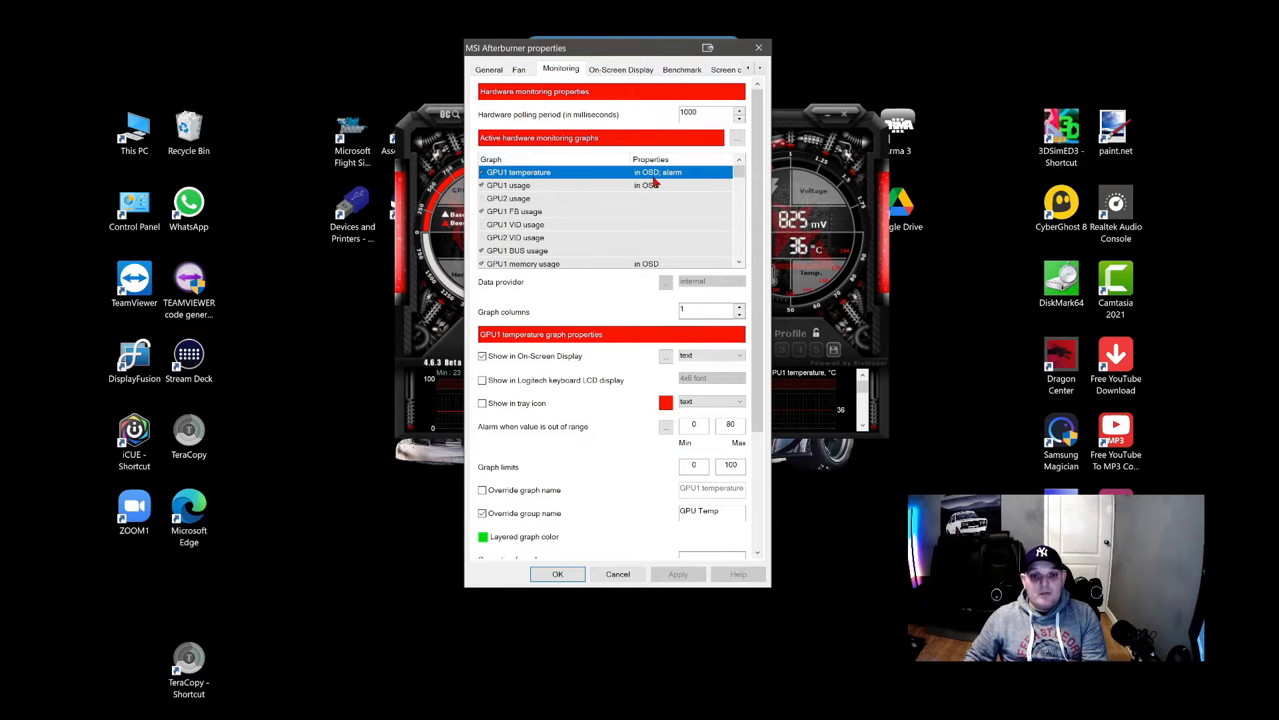
mouse_move(681, 181)
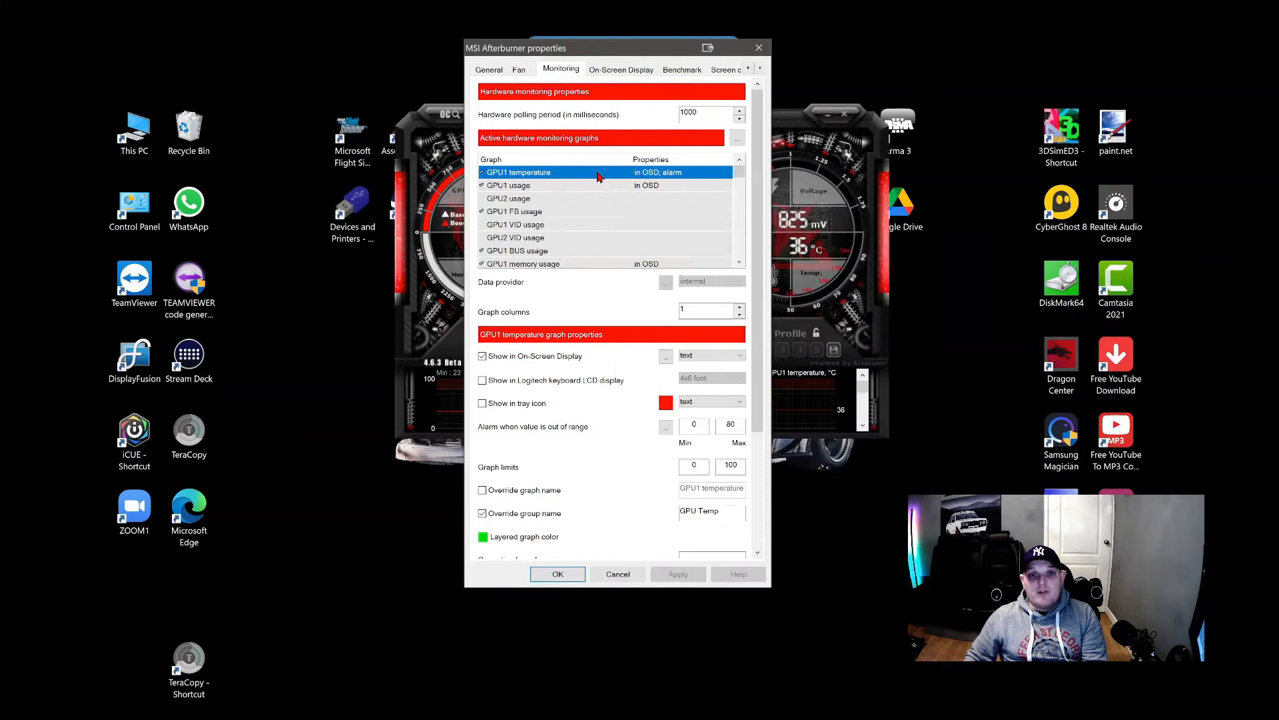
mouse_move(598, 177)
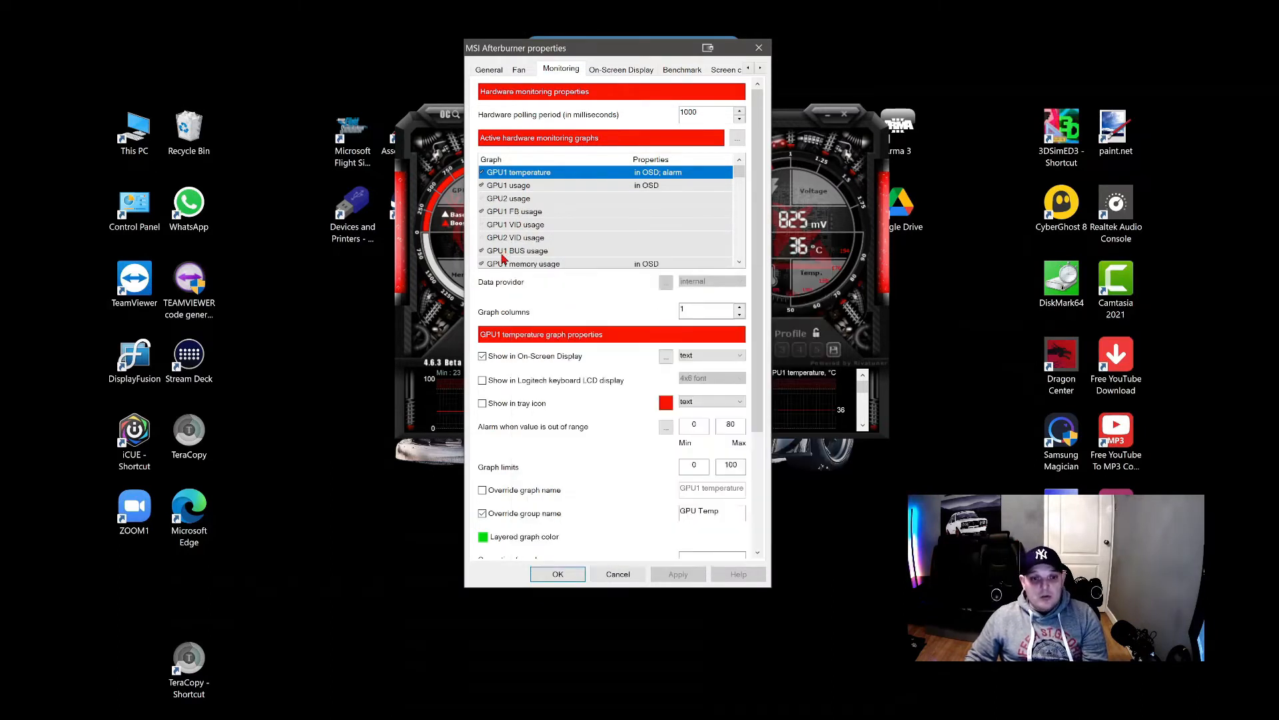
scroll(533, 241, down, 1)
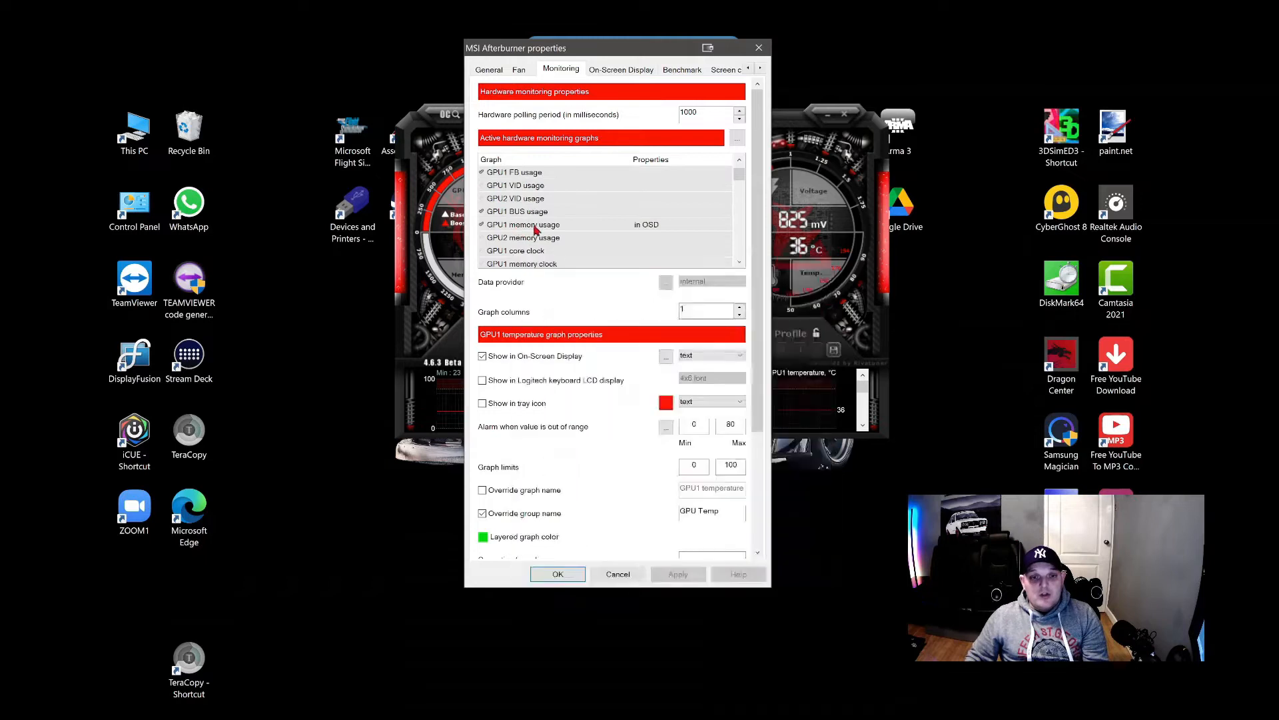
scroll(510, 241, down, 2)
scroll(523, 213, down, 1)
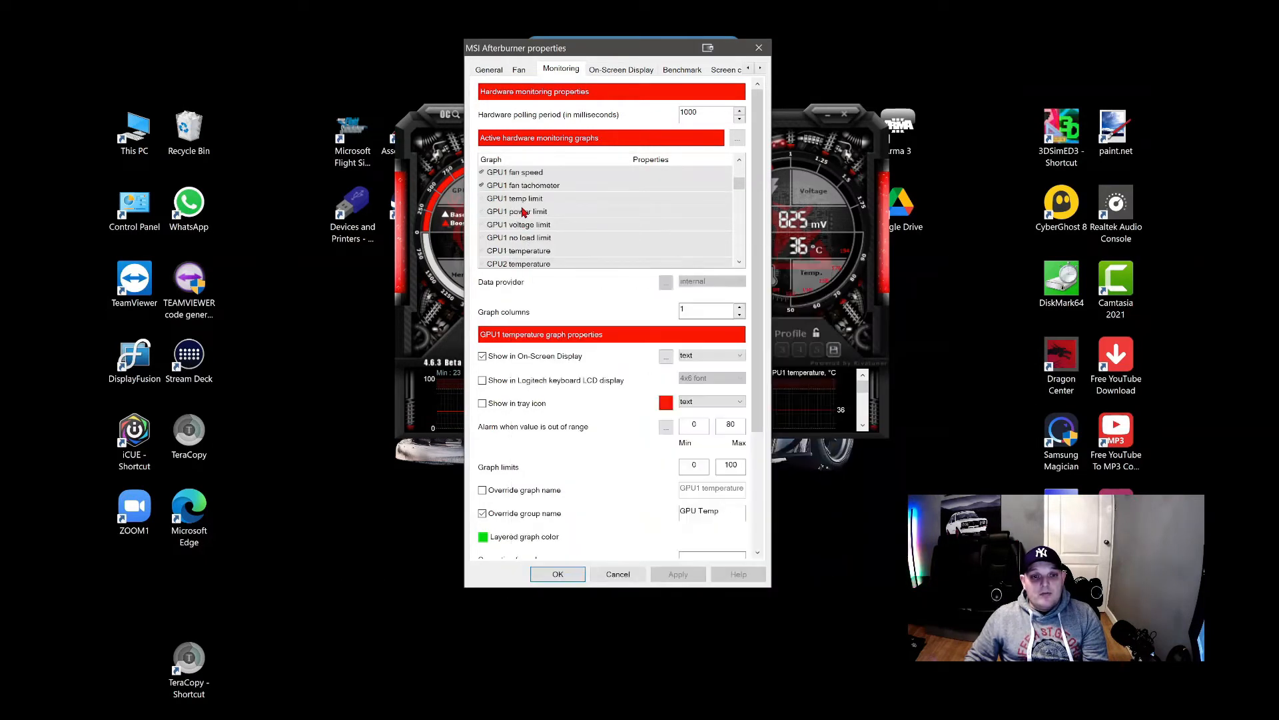
scroll(603, 200, up, 1)
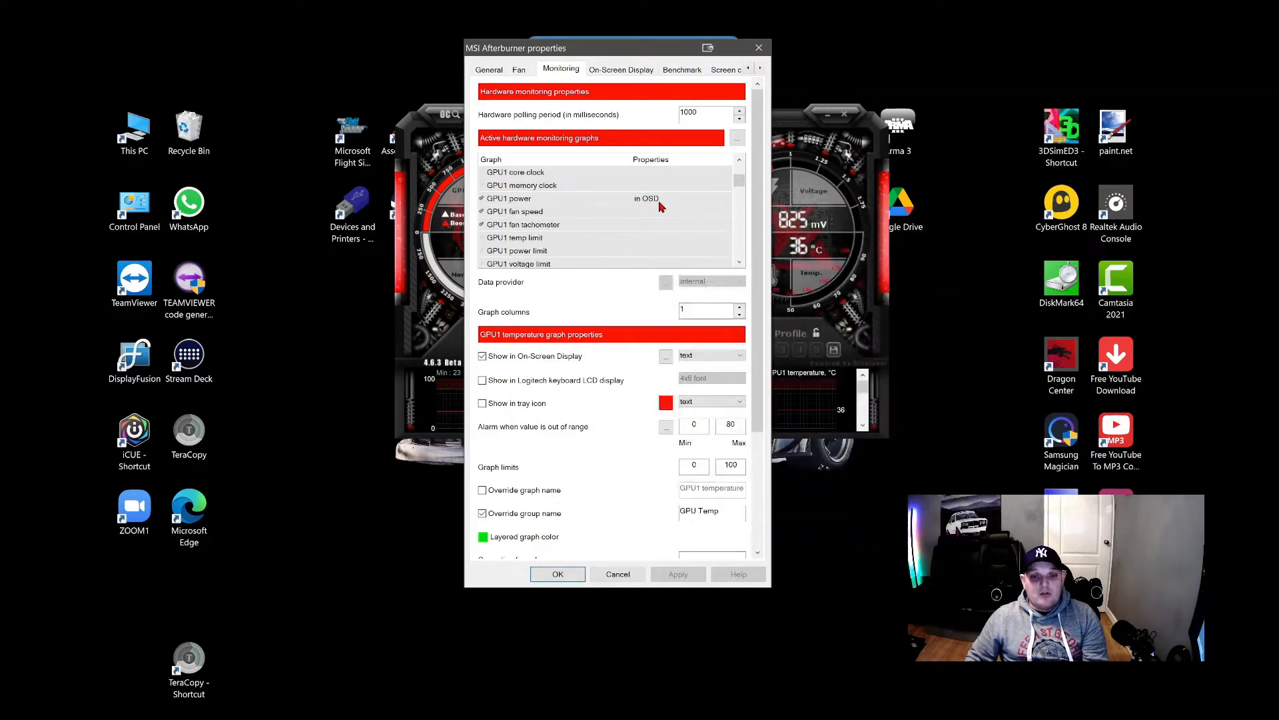
scroll(513, 220, down, 8)
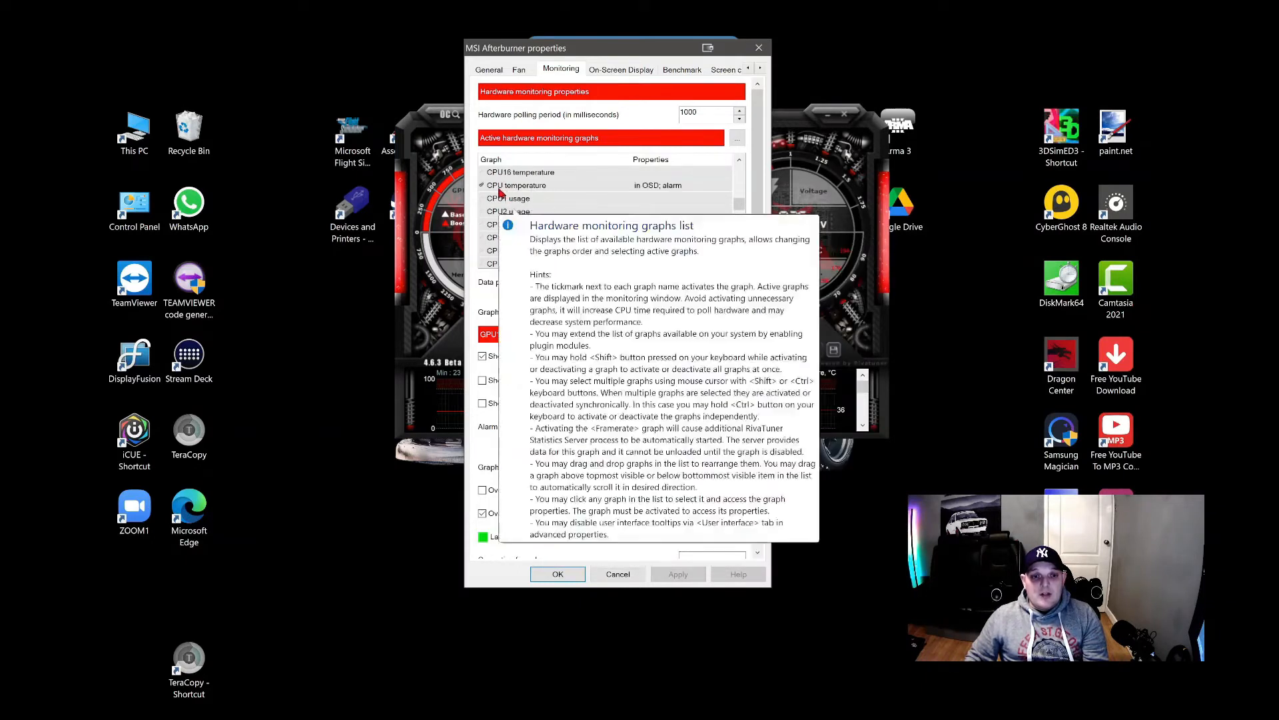
scroll(523, 220, down, 5)
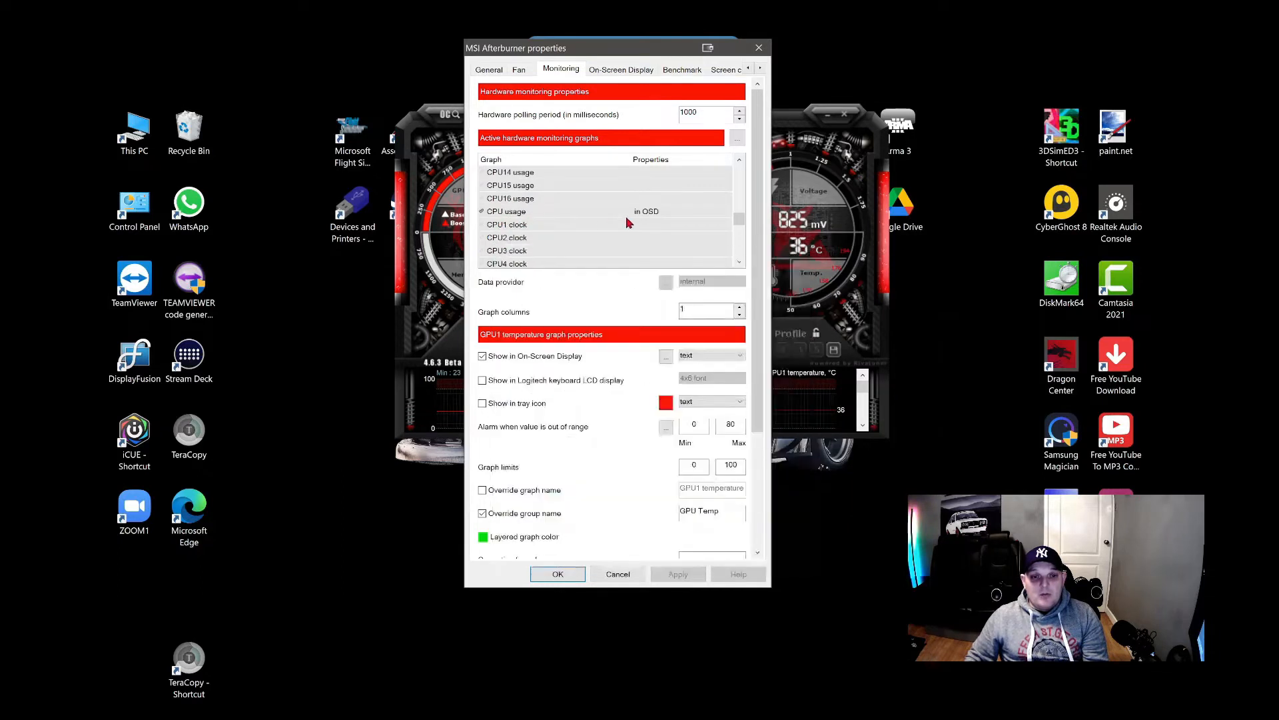
scroll(494, 211, down, 6)
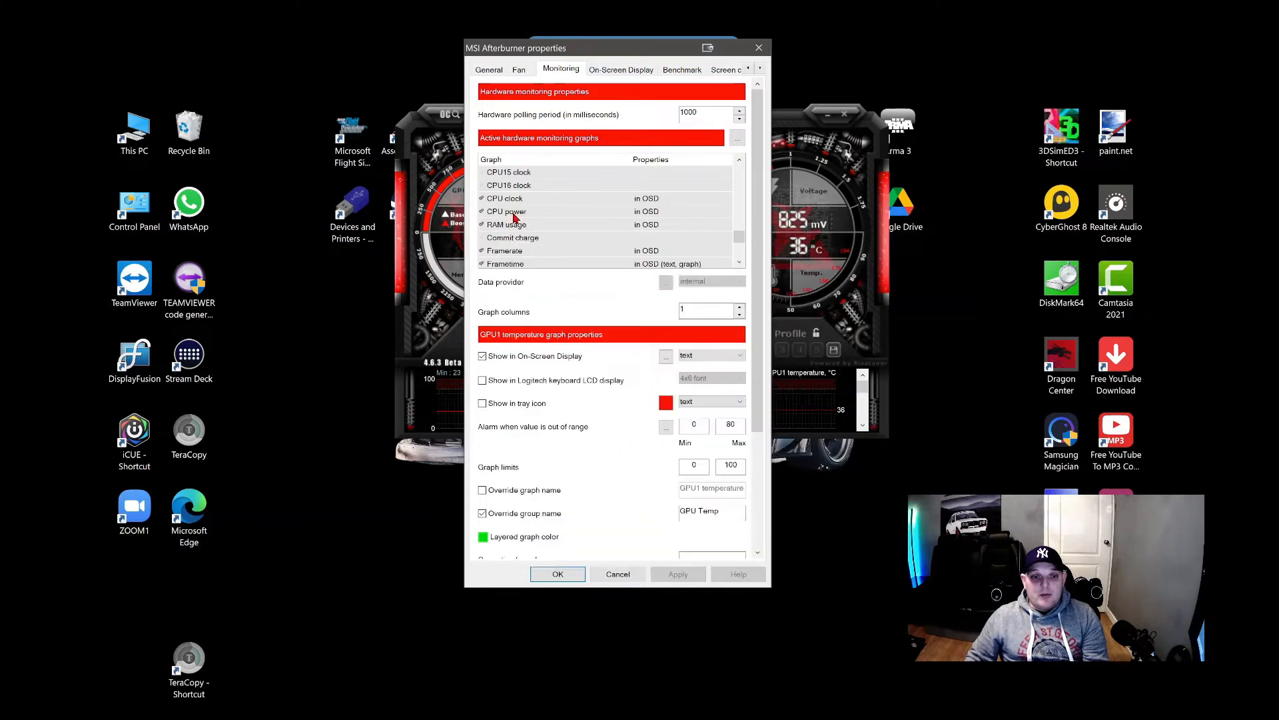
scroll(515, 222, down, 1)
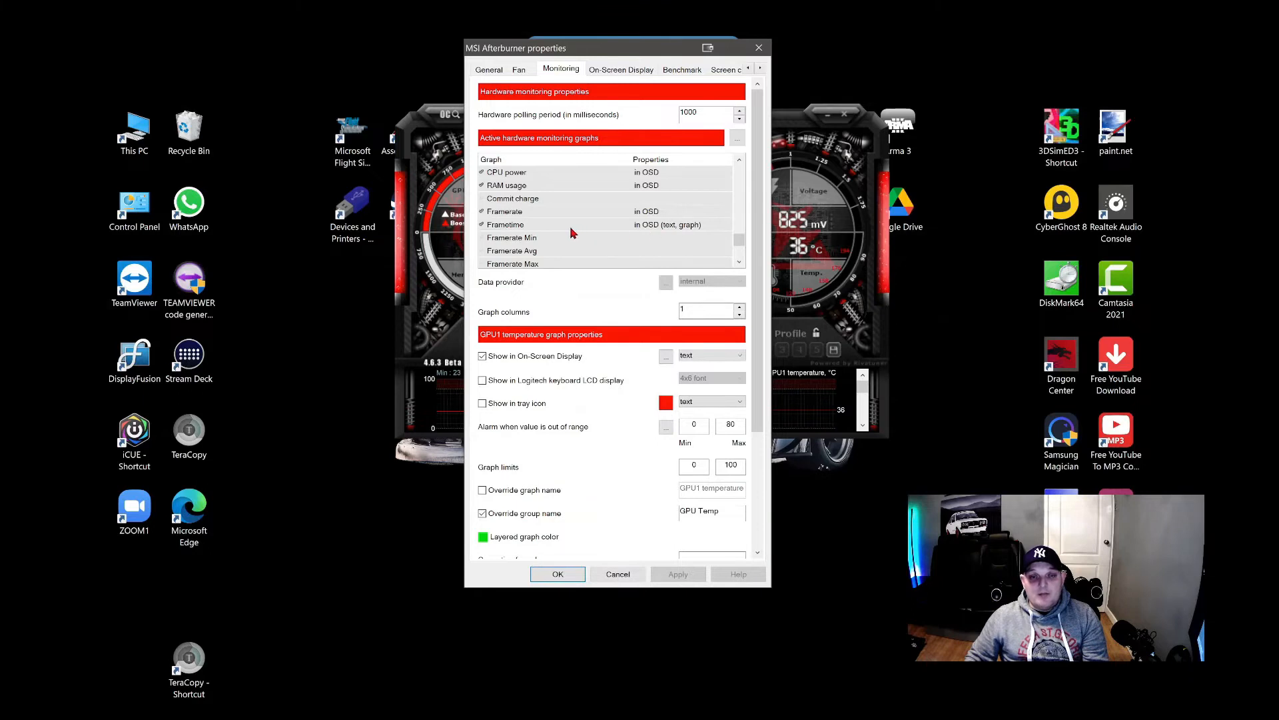
scroll(567, 231, down, 2)
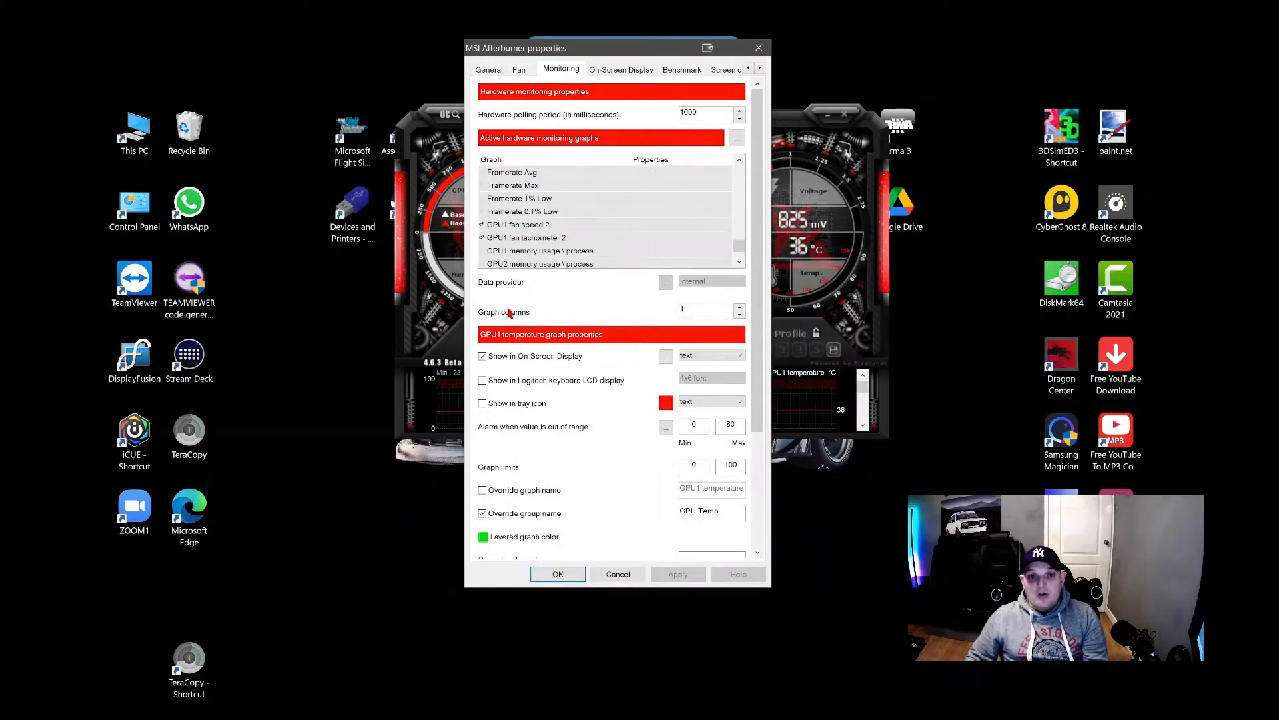
- Examine the on-screen display, benchmark, capture, profile and user interface properties, and close the properties window with the settings accepted
click(615, 75)
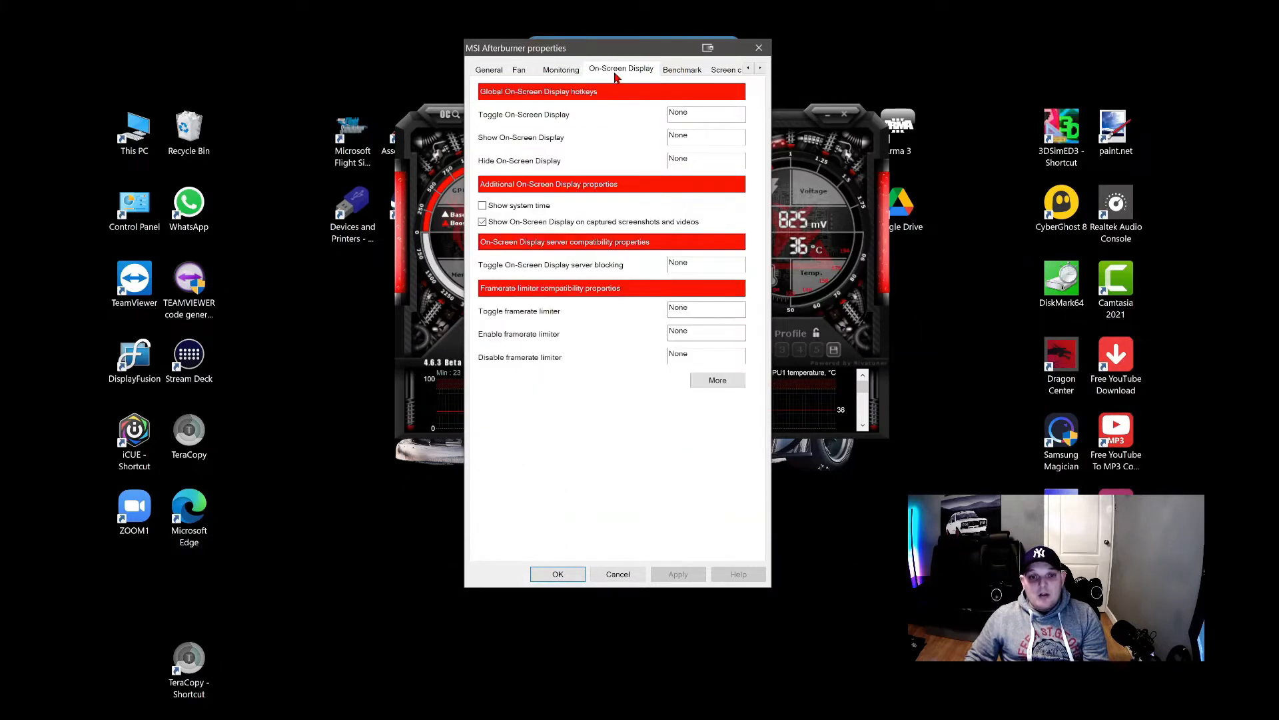
click(691, 70)
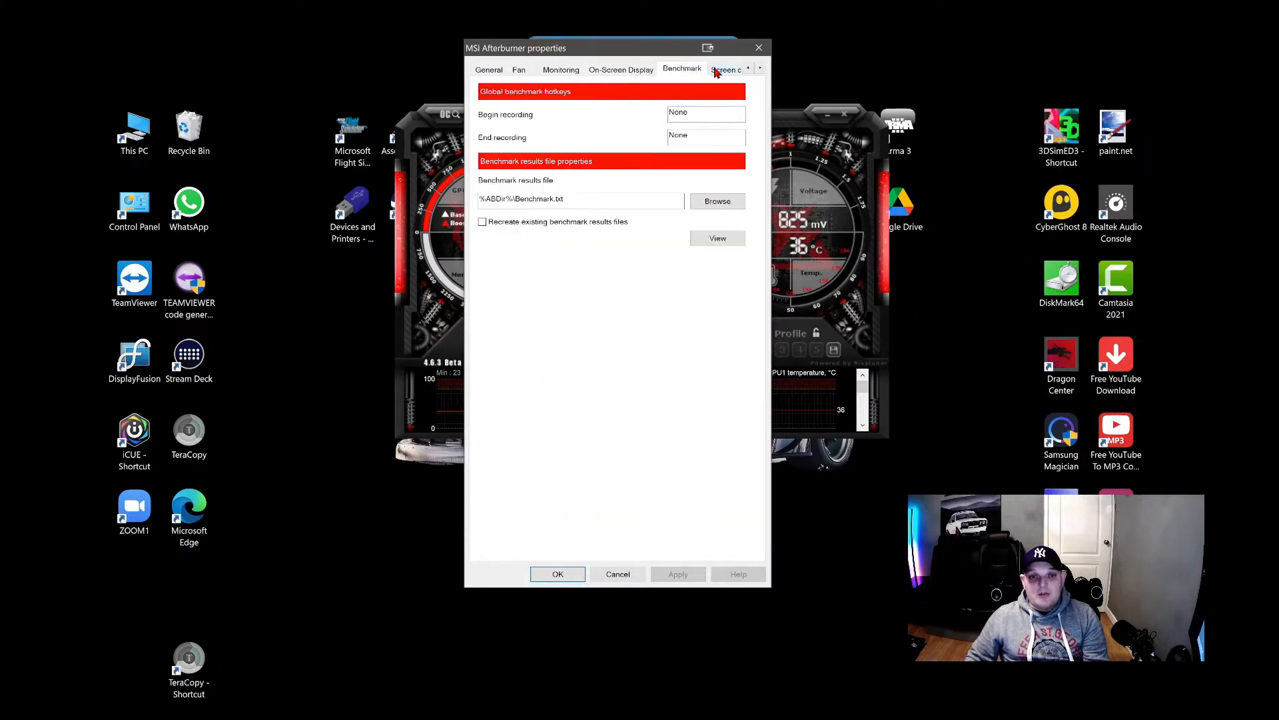
click(721, 70)
click(761, 71)
click(762, 71)
click(762, 71)
click(627, 74)
click(702, 70)
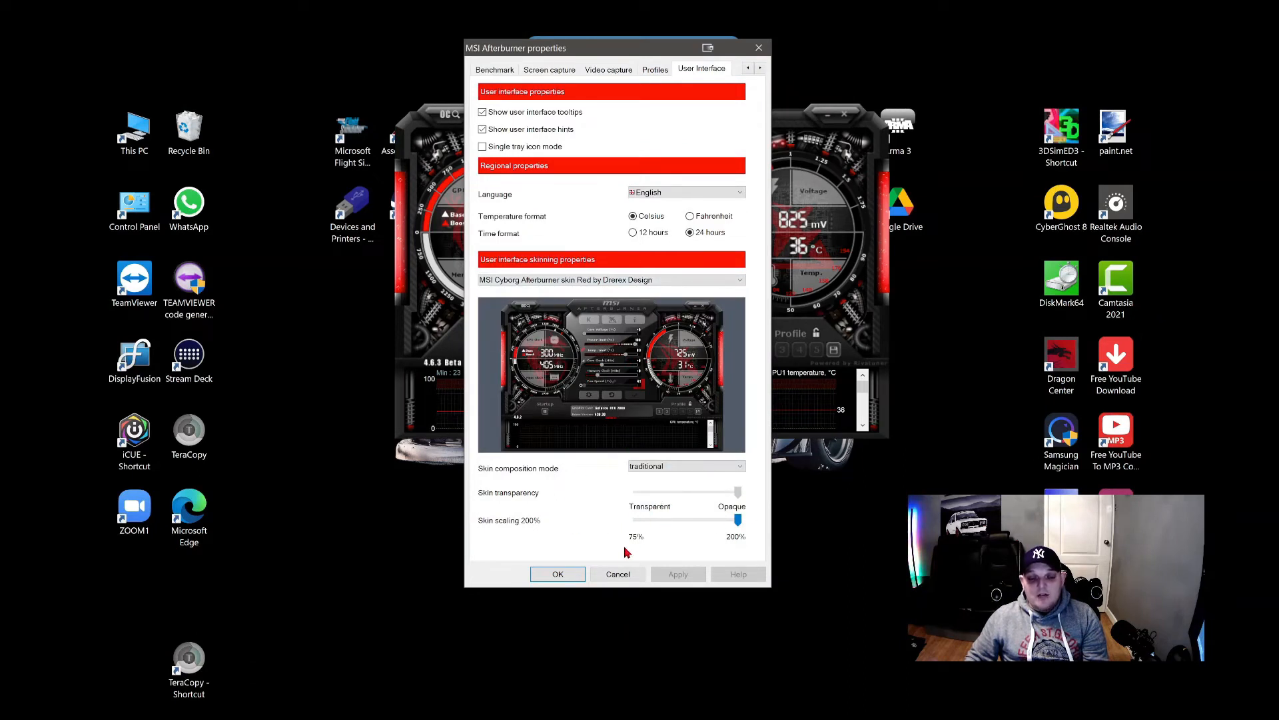
click(559, 574)
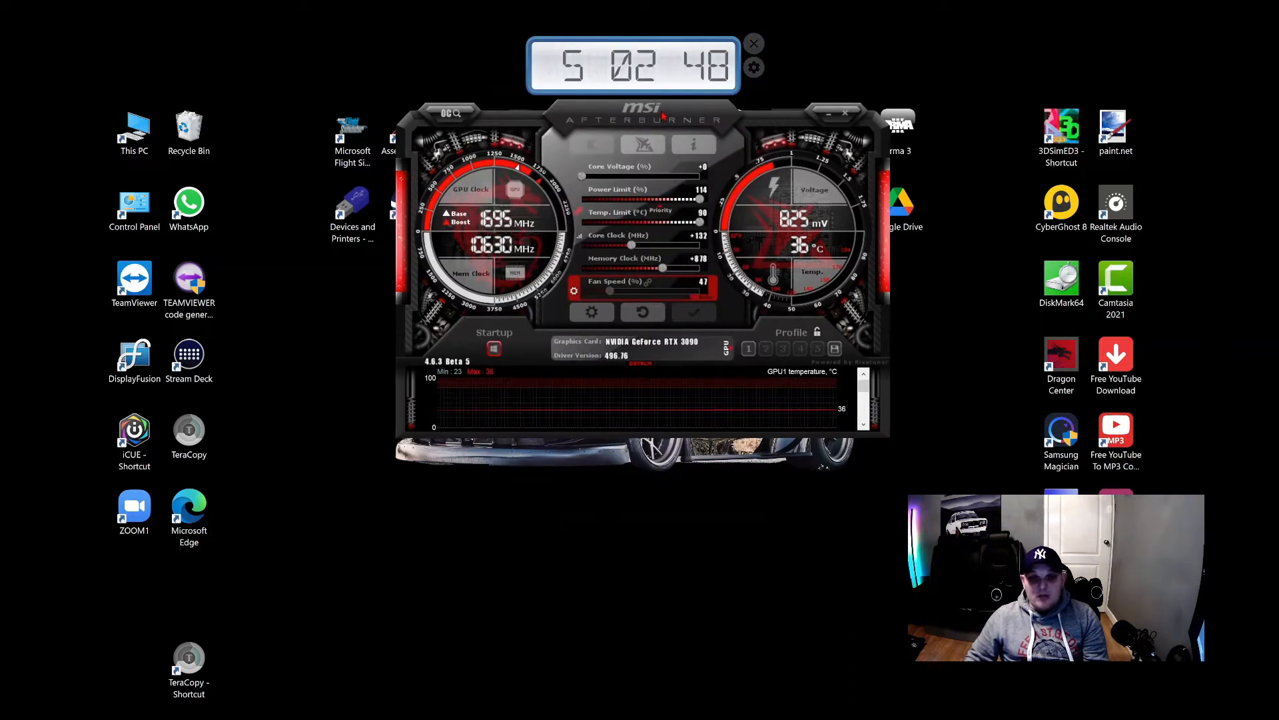
- Move MSI Afterburner off this screen, launch Content Manager and disable vertical synchronization in Assetto Corsa's video settings
drag(662, 117, 0, 123)
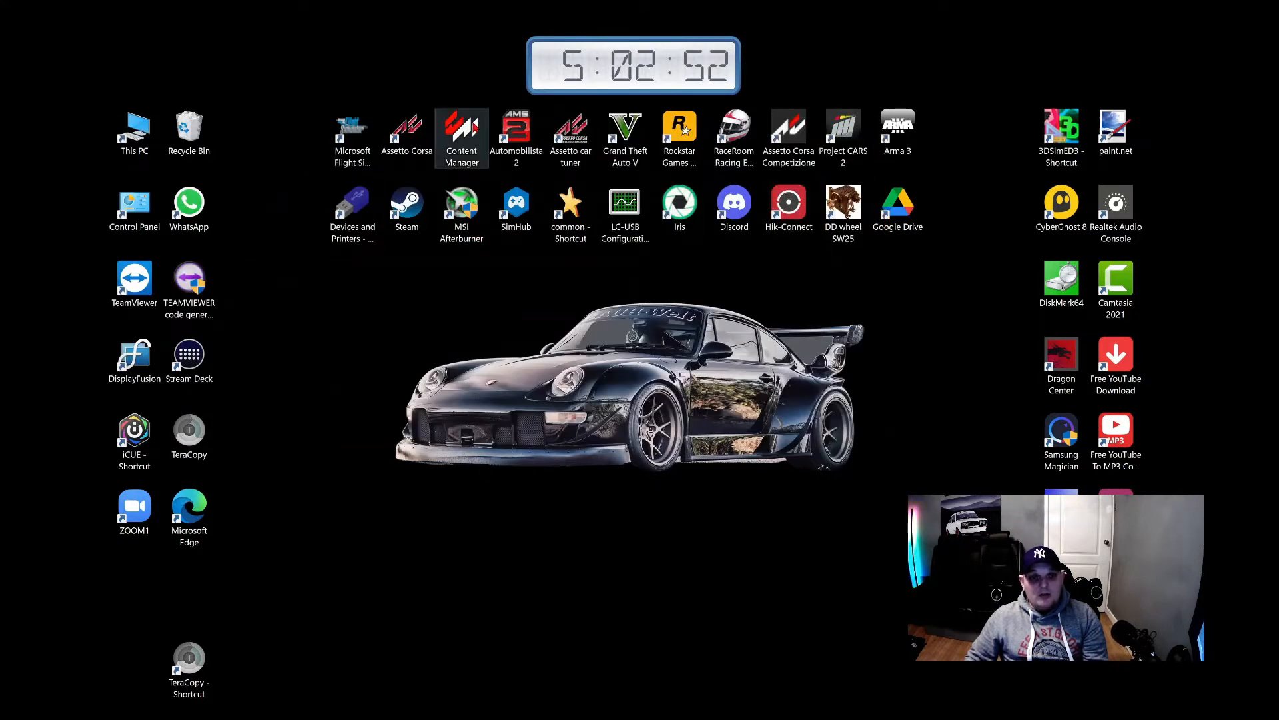
double_click(462, 134)
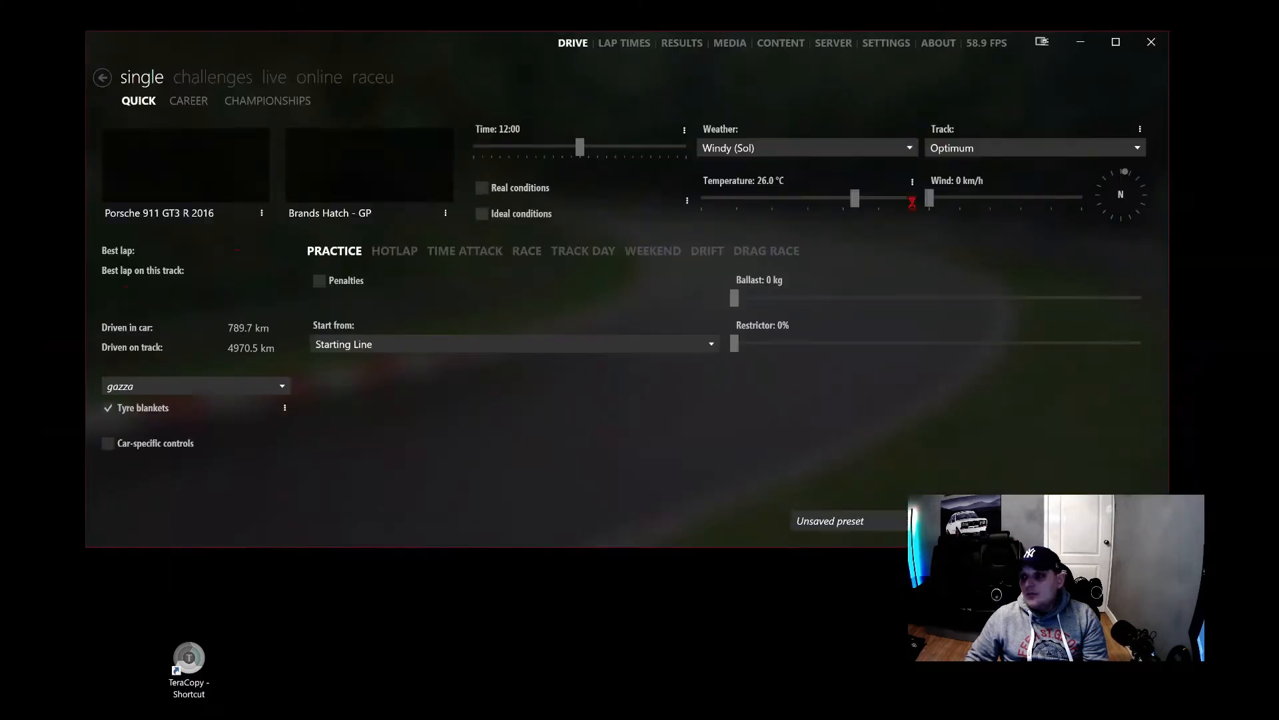
click(887, 44)
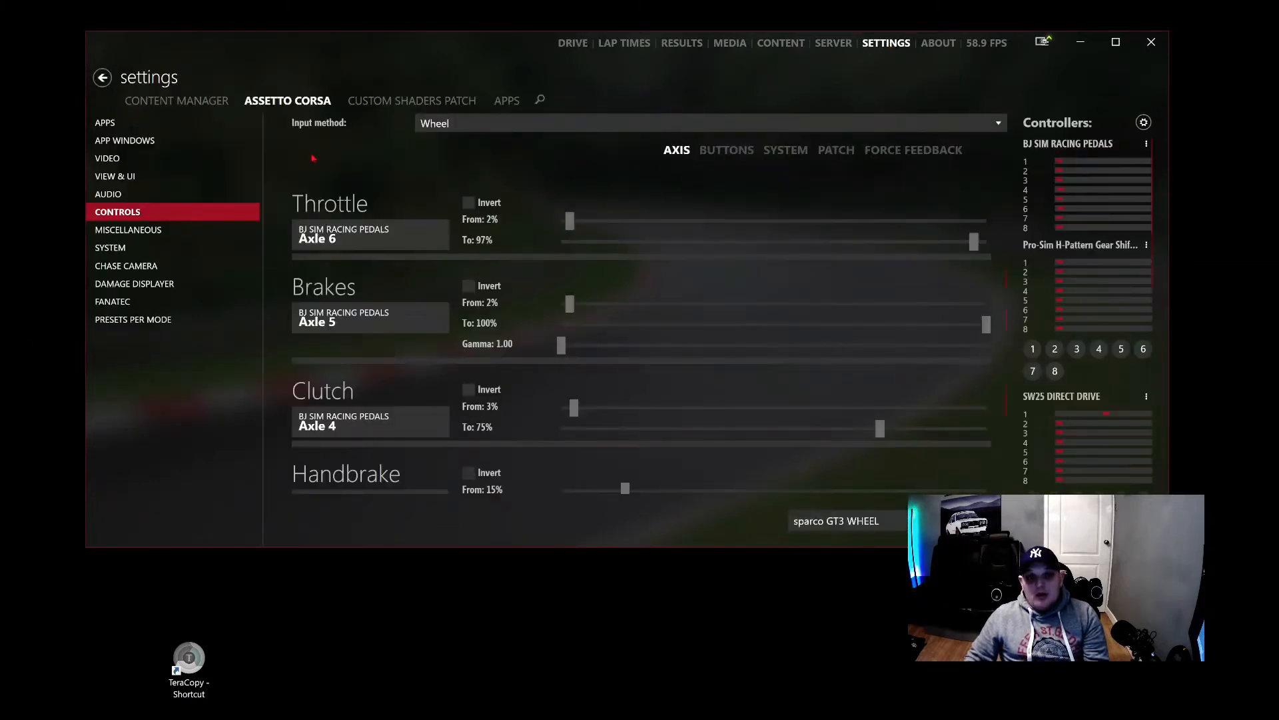
click(156, 159)
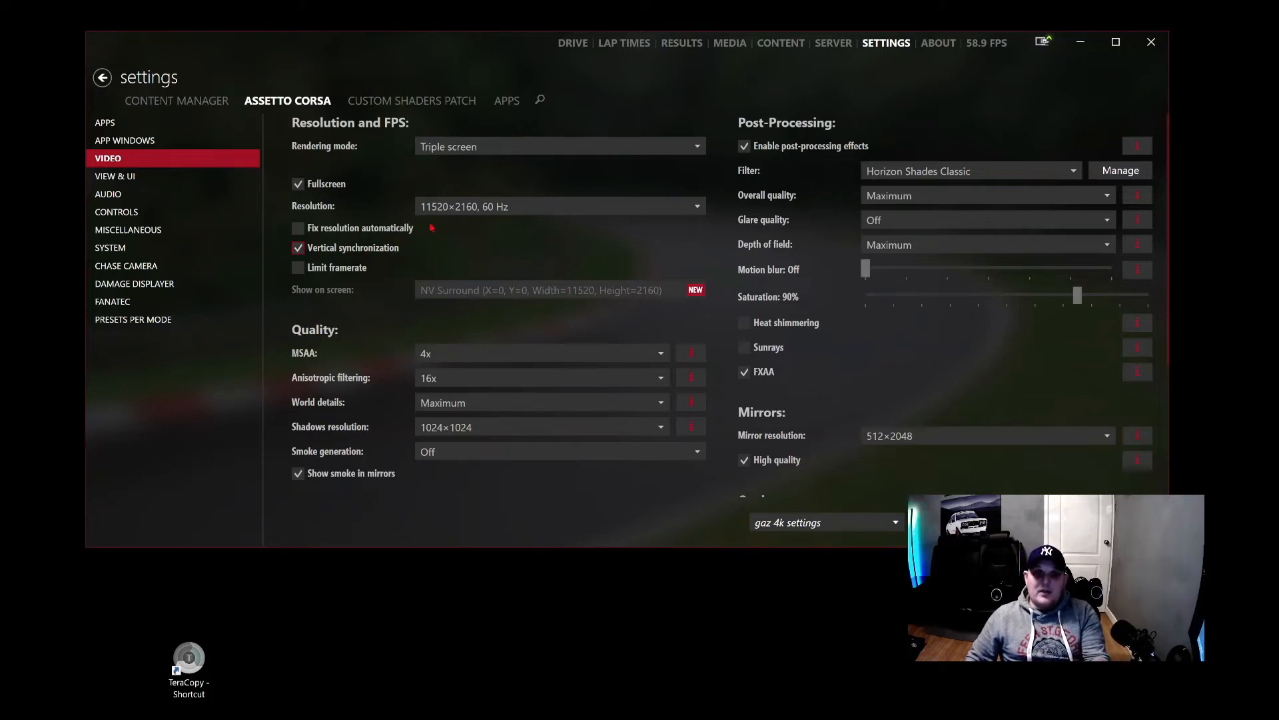
click(302, 250)
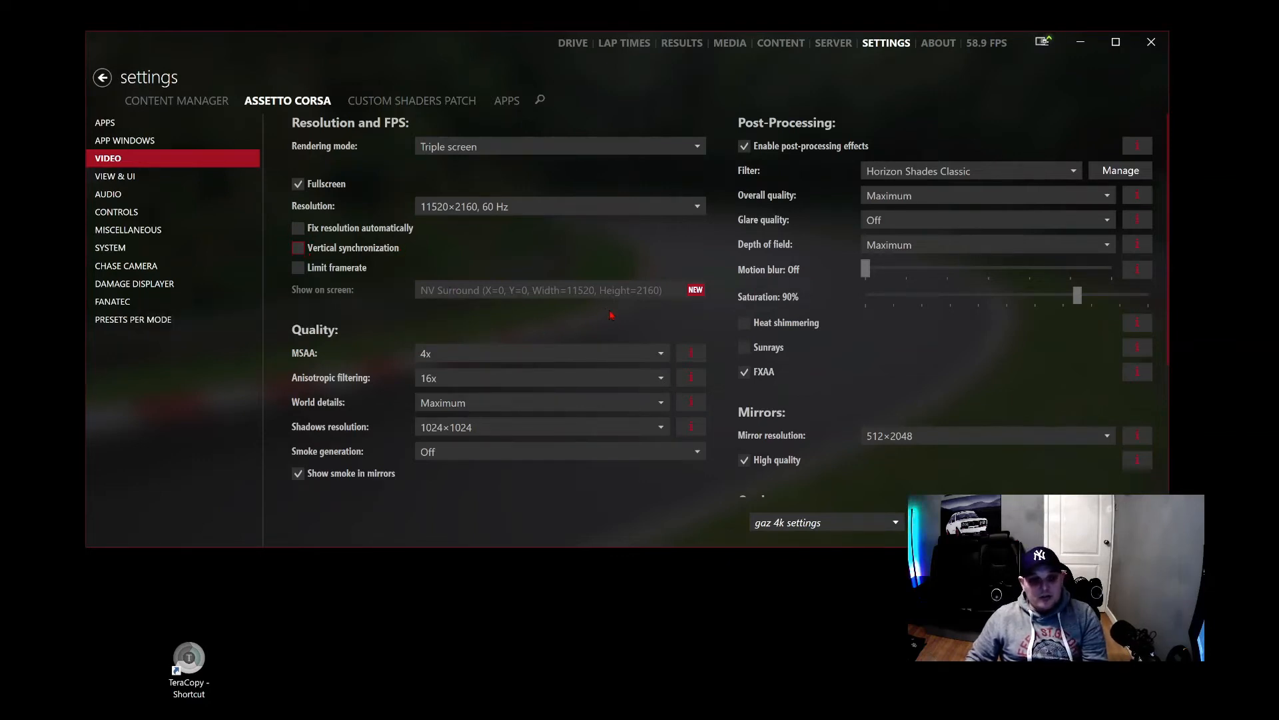
- Examine the Assetto Corsa quality settings and the available smoke generation levels, leaving smoke generation at Off
scroll(611, 316, down, 1)
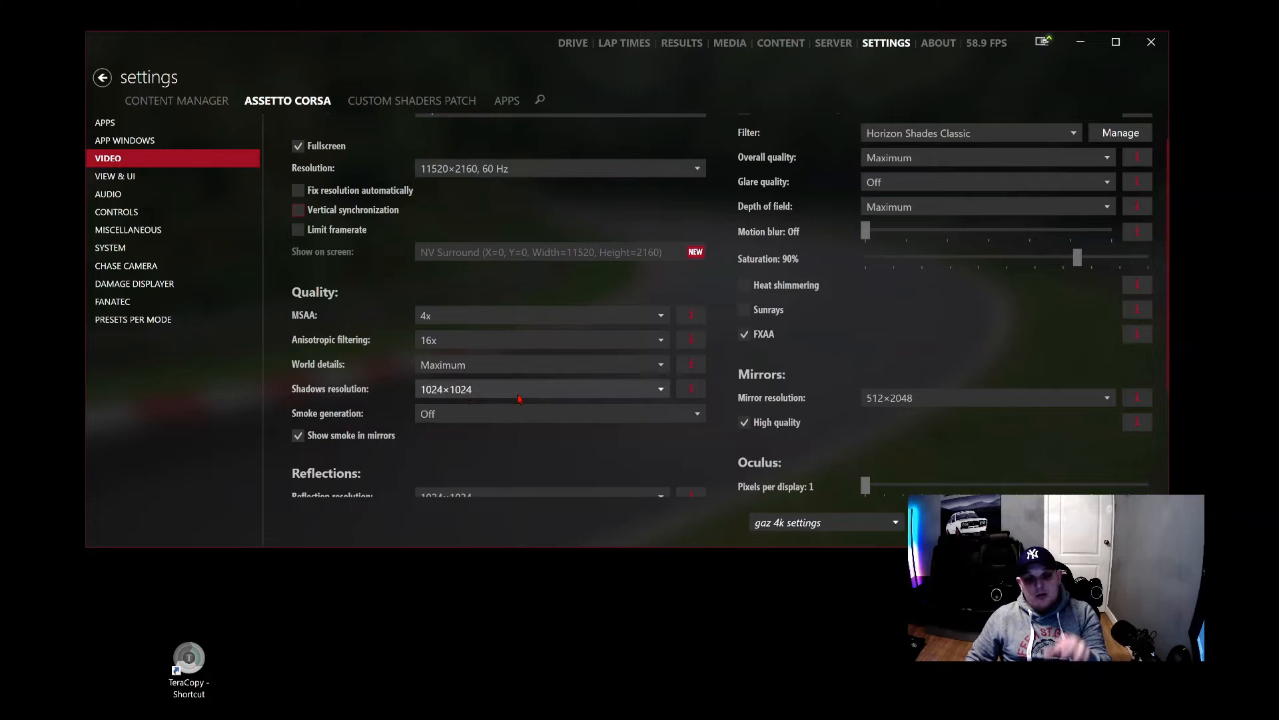
scroll(393, 386, down, 1)
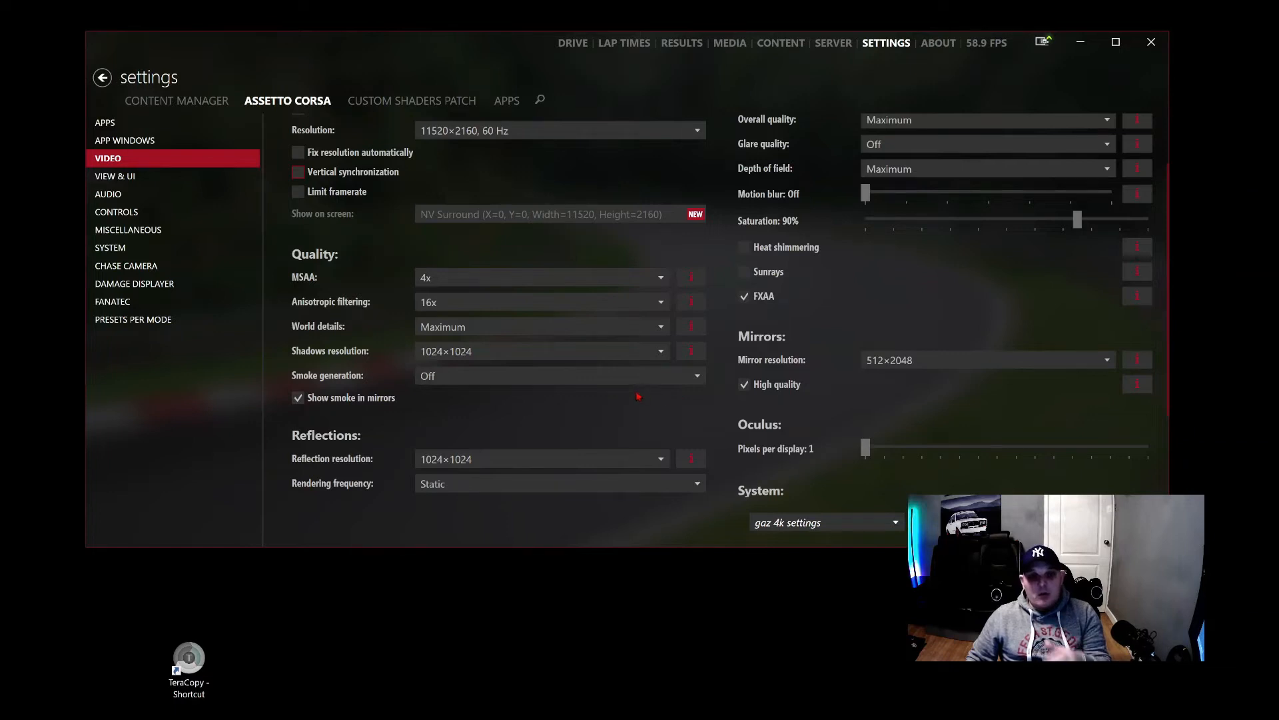
click(602, 381)
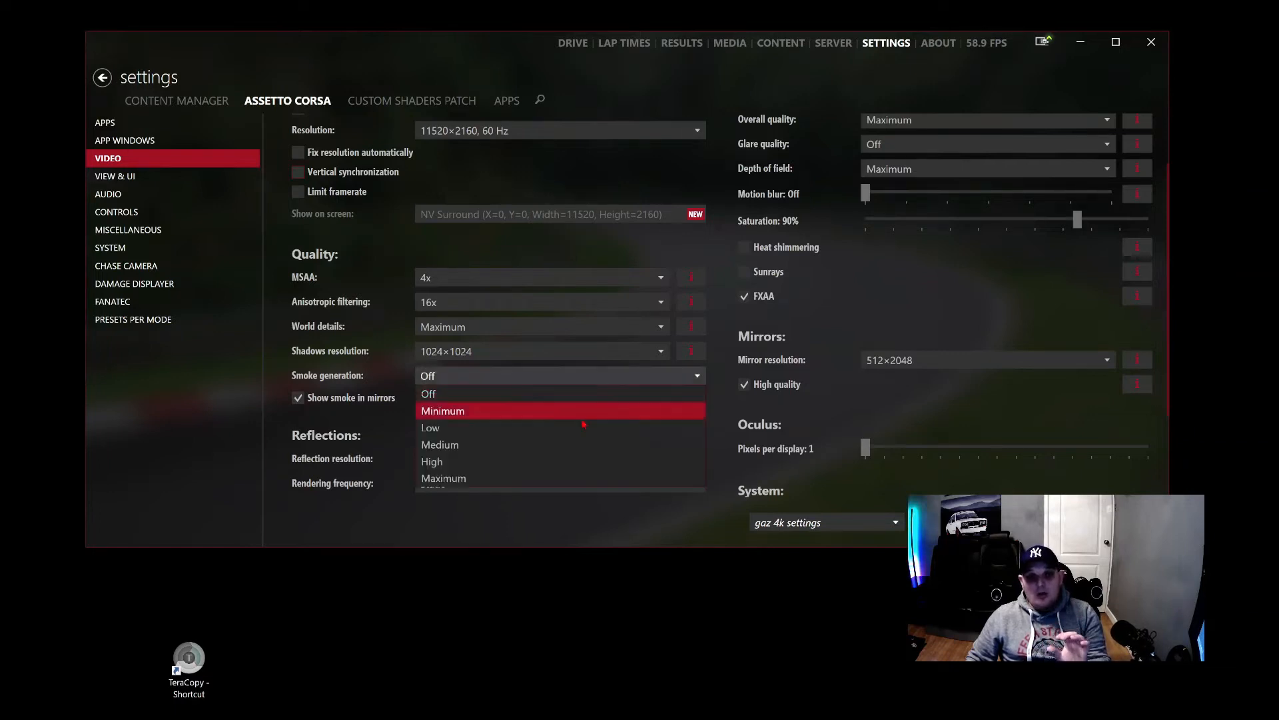
click(638, 378)
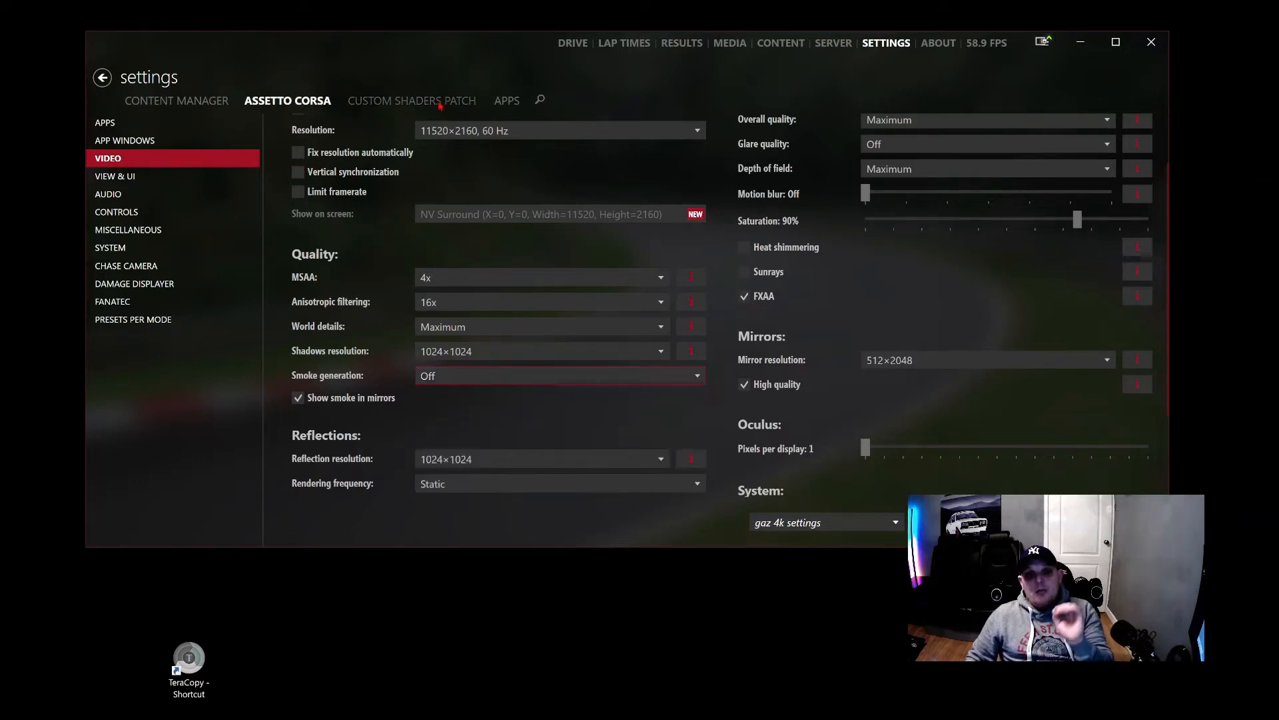
- Examine the Custom Shaders Patch settings for Graphic Adjustments and Particles FX, including the MSAA tweaks and particle limits
click(440, 101)
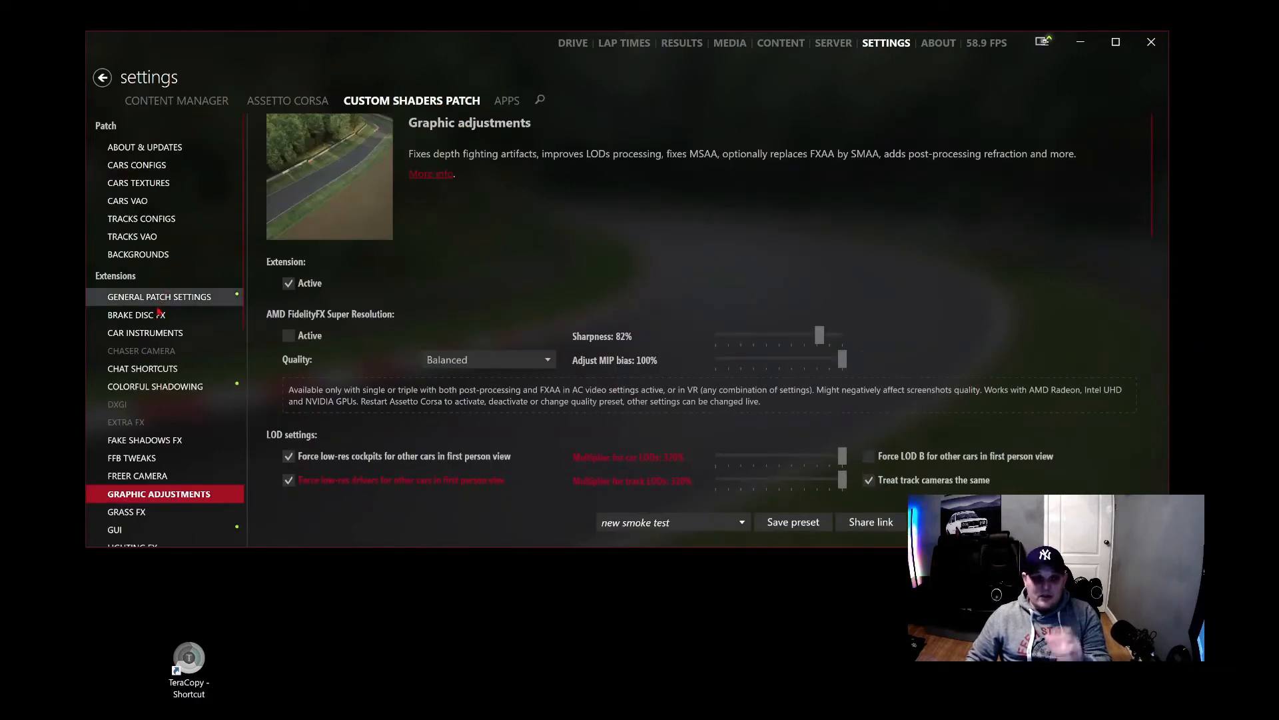
scroll(163, 318, down, 2)
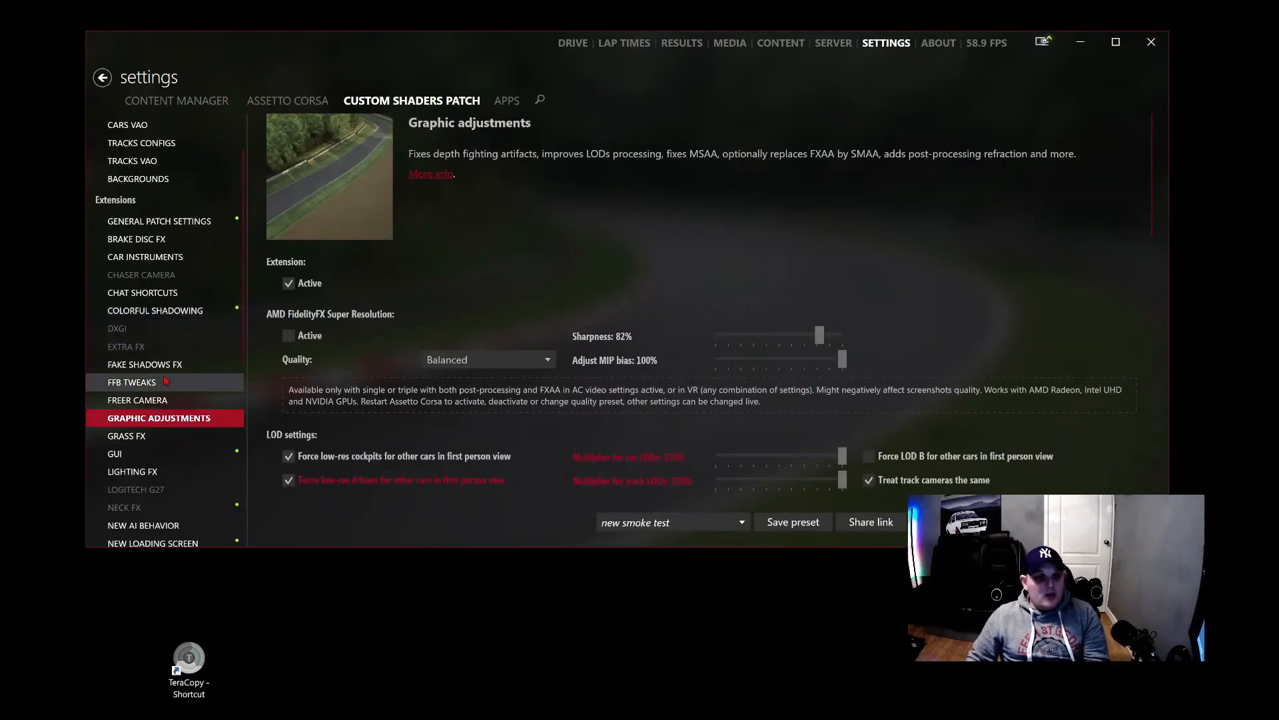
scroll(508, 352, down, 6)
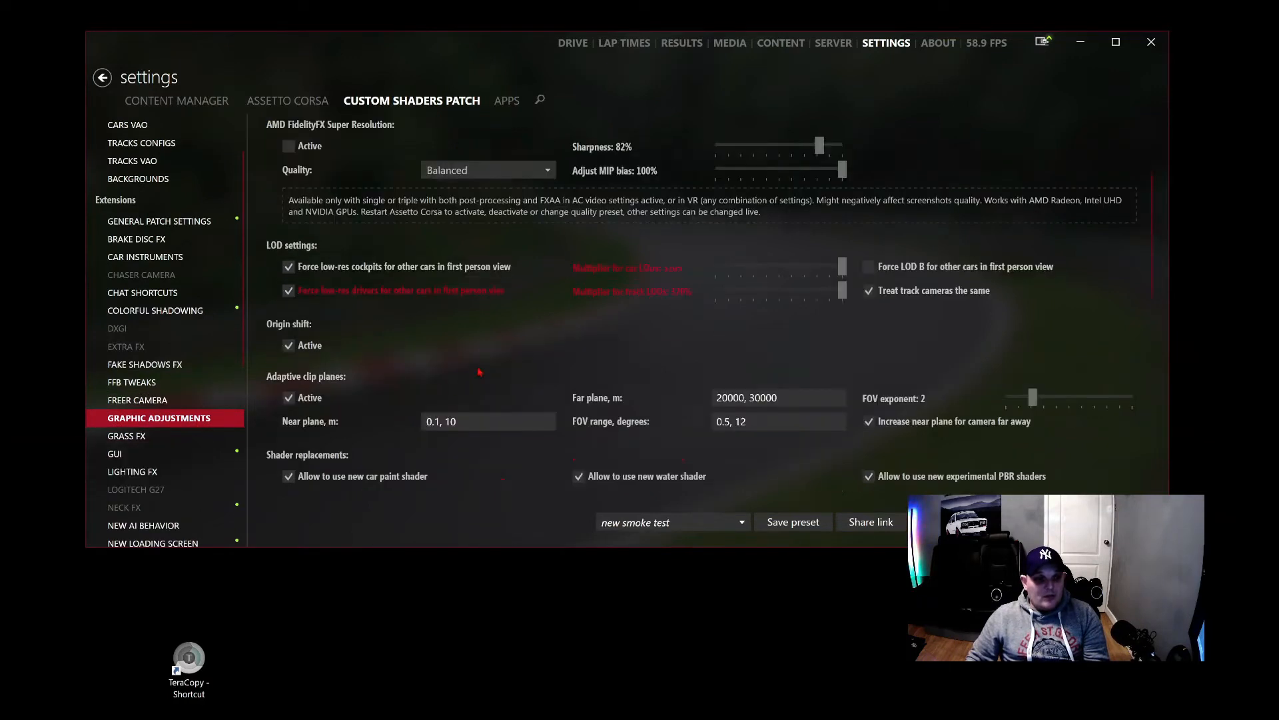
scroll(508, 352, down, 2)
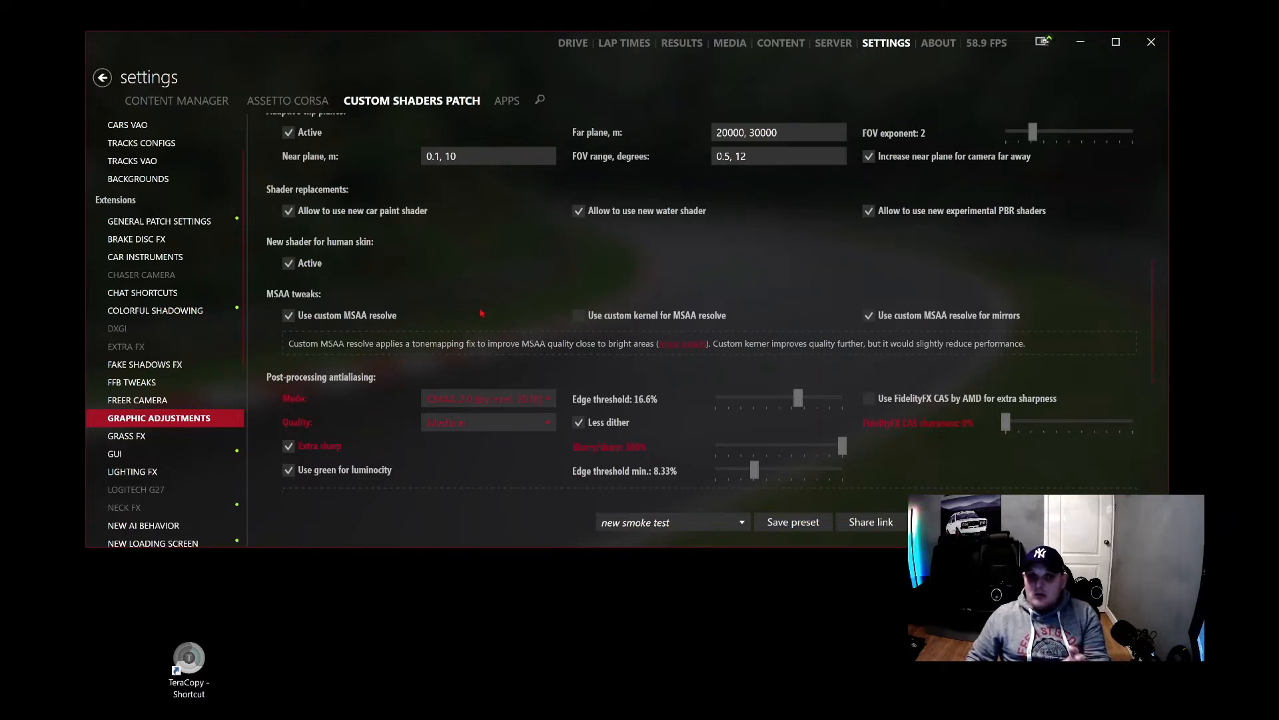
scroll(217, 381, down, 3)
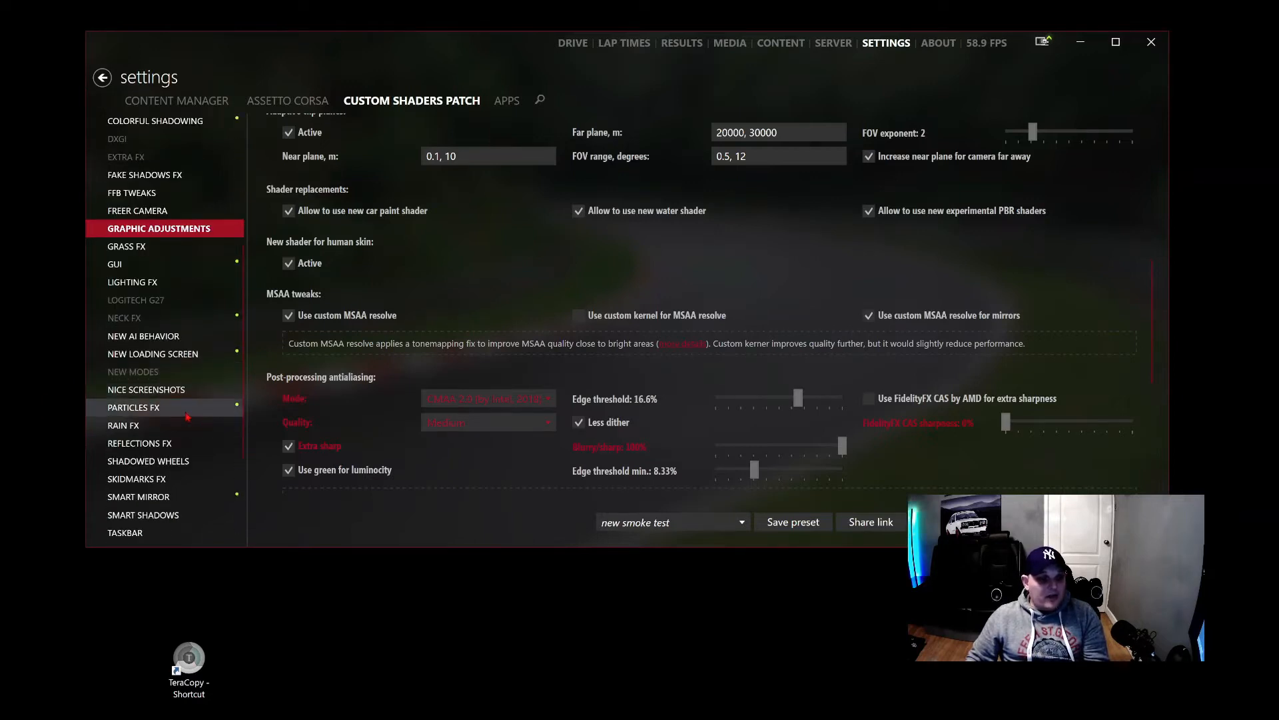
click(160, 408)
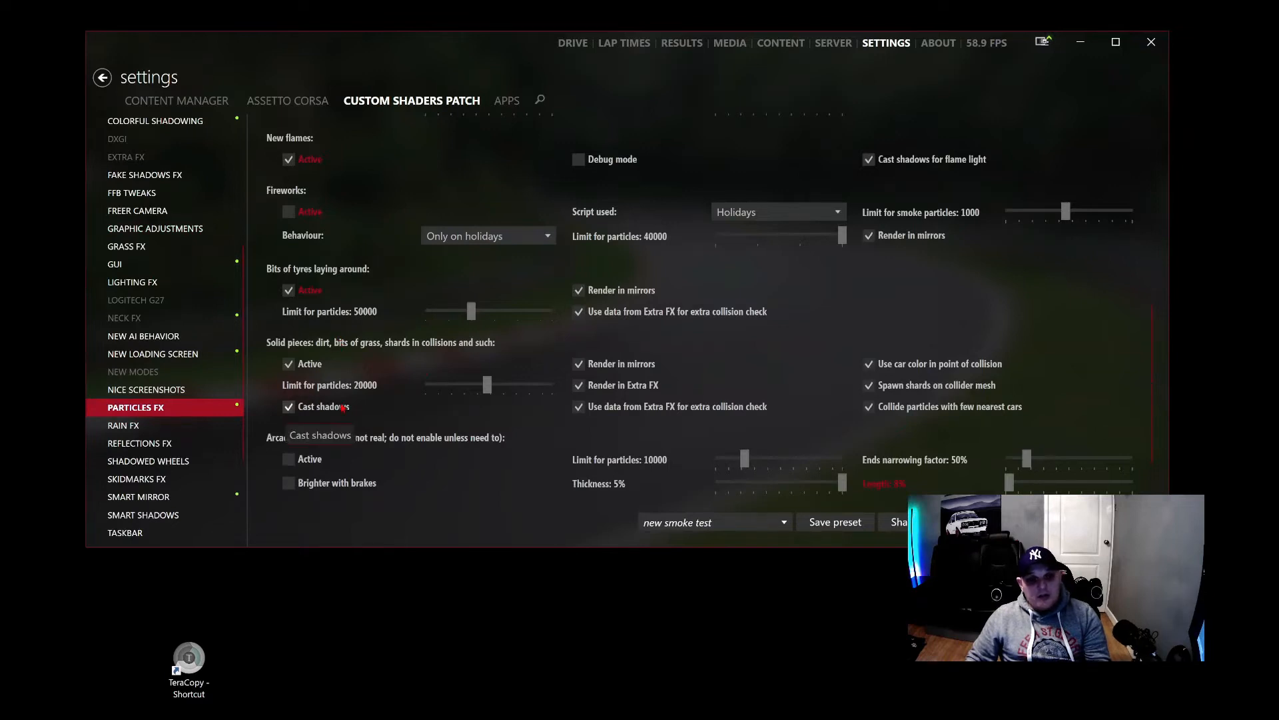
scroll(380, 349, down, 3)
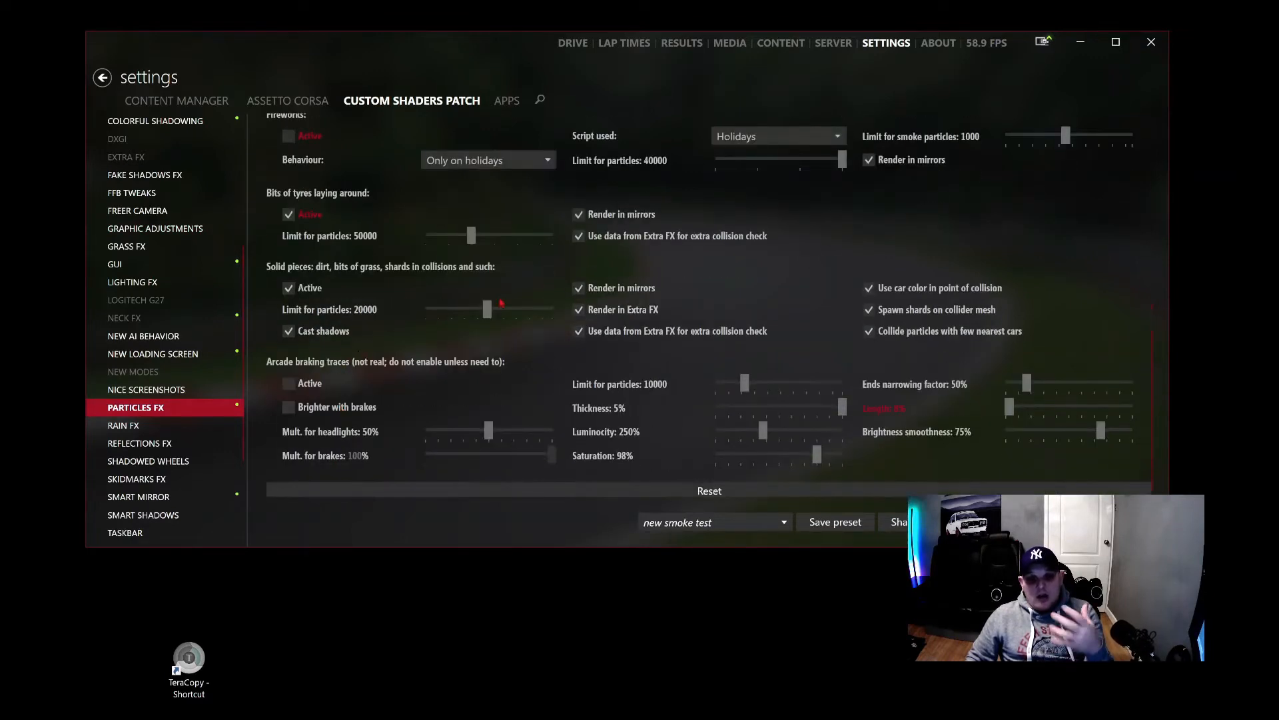
- Review the Assetto Corsa video settings again, covering post-processing, mirrors and reflections
click(300, 100)
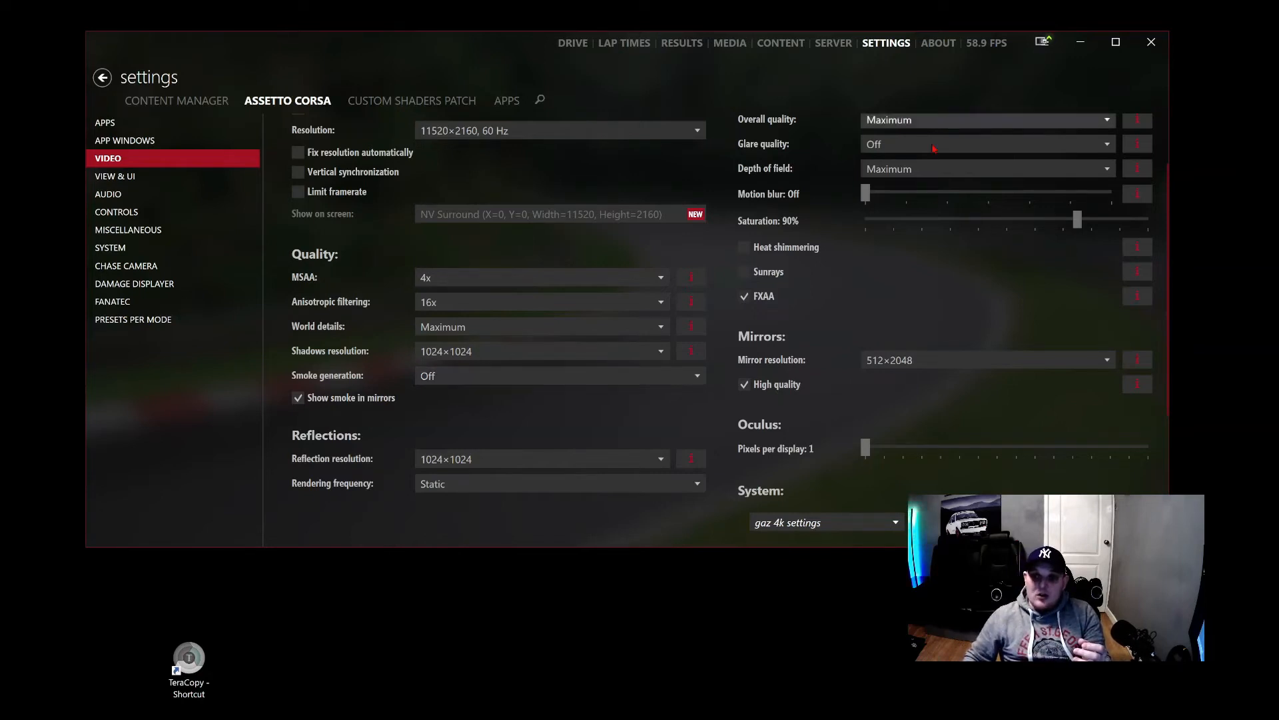
scroll(932, 148, up, 2)
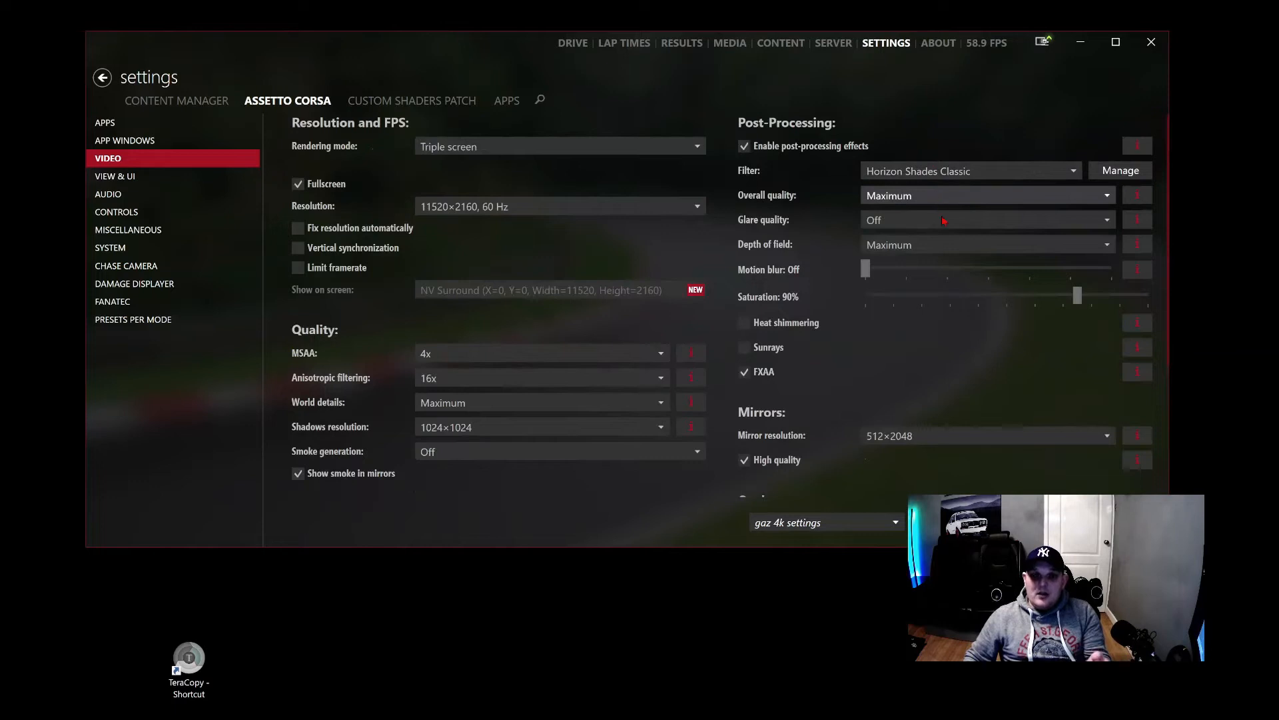
scroll(800, 313, down, 1)
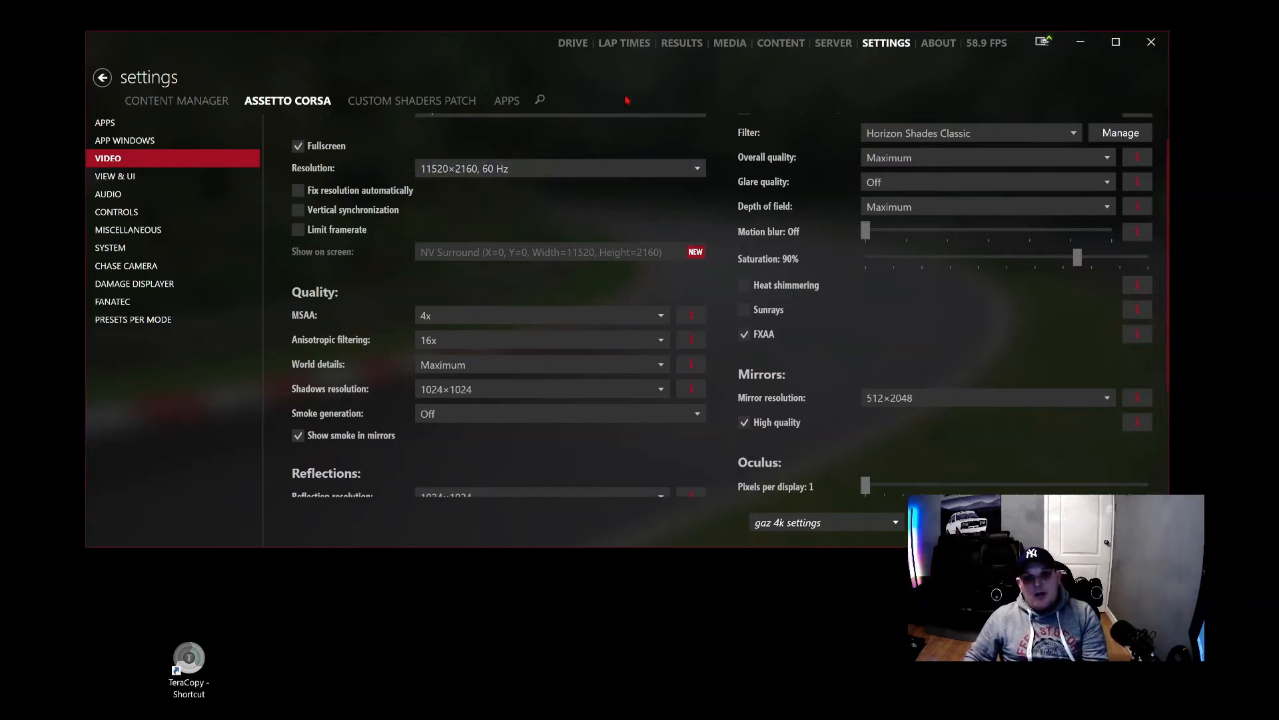
scroll(573, 231, up, 2)
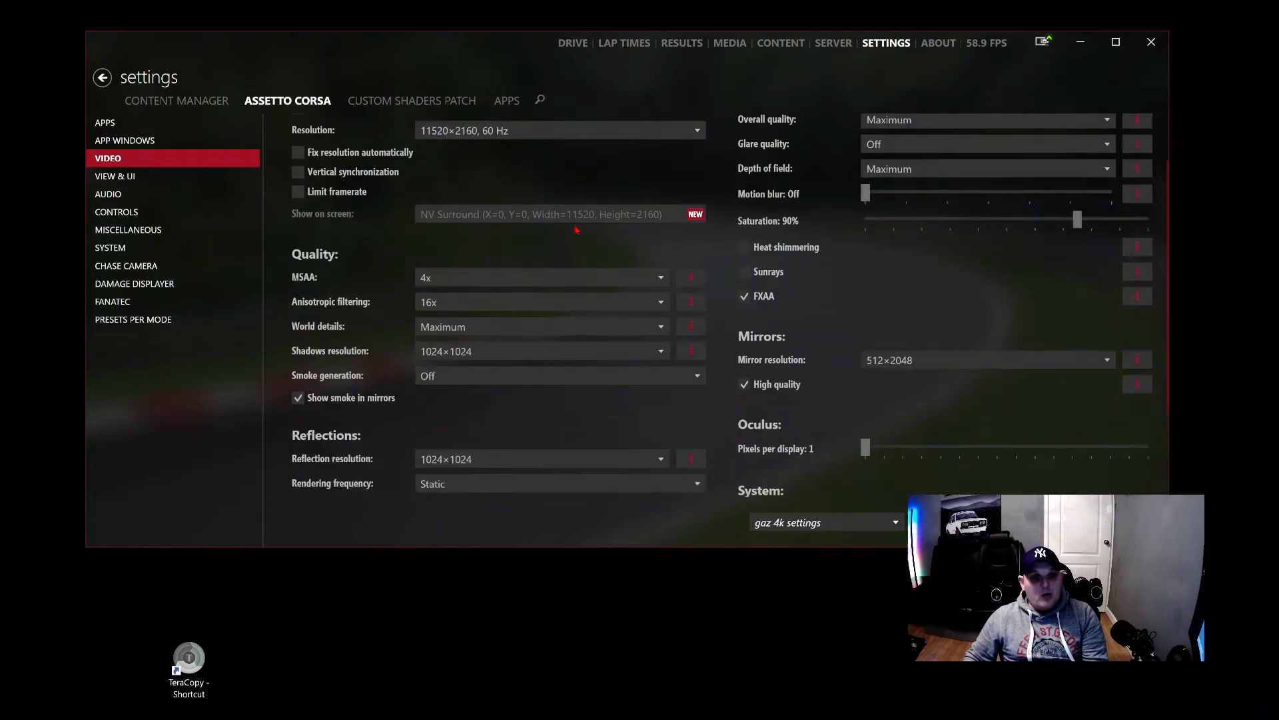
- Start a quick single race at Brands Hatch GP with the Porsche 911 GT3 R 2016
click(573, 43)
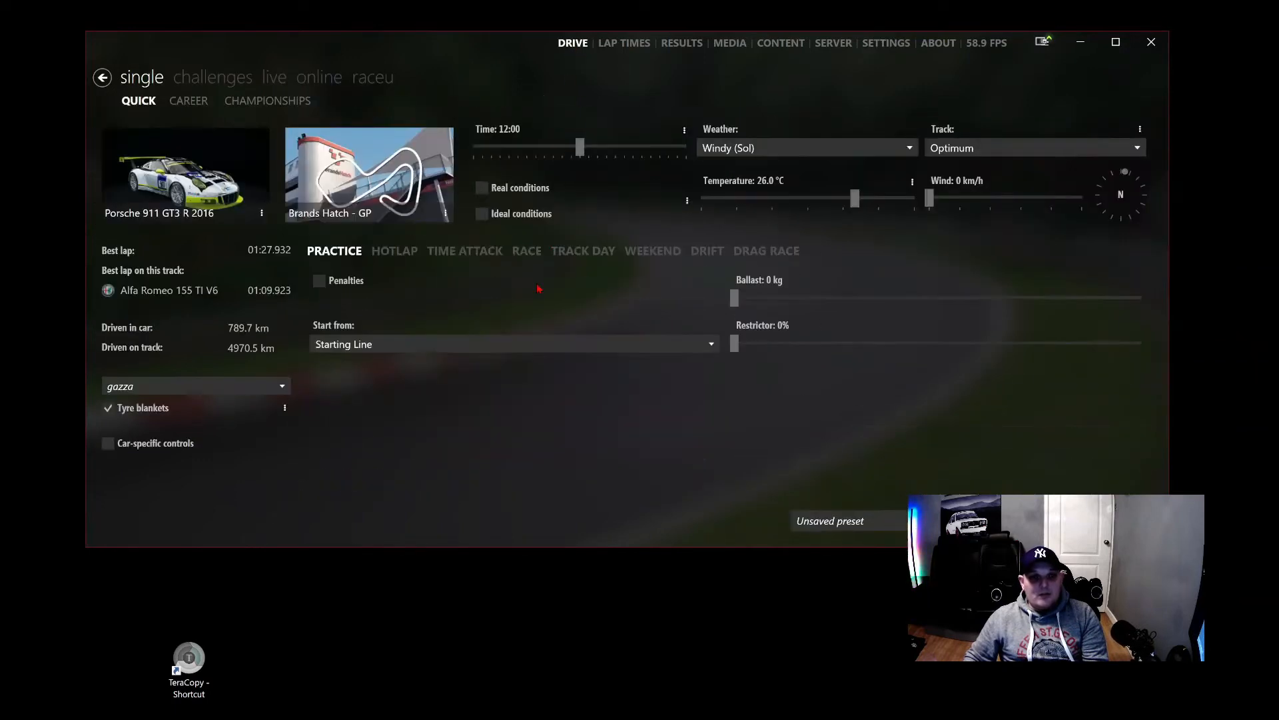
click(527, 256)
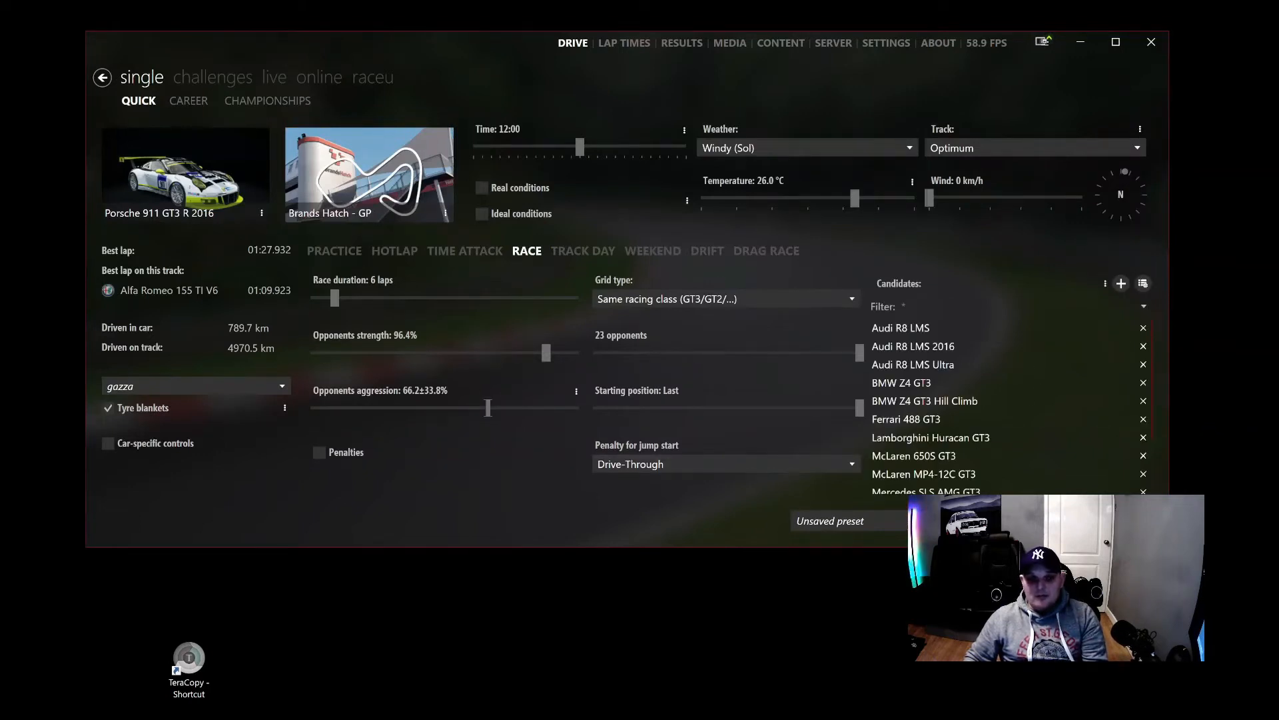
key(ctrl+g)
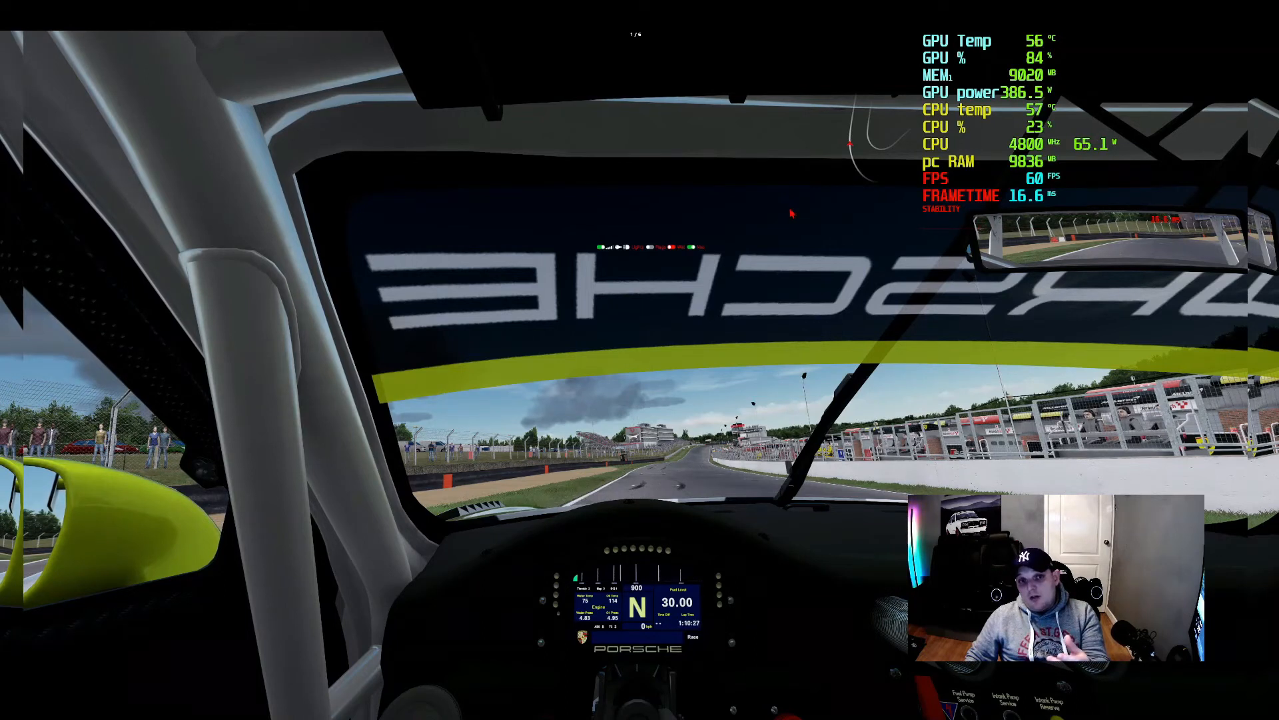
- Bring the RivaTuner Statistics Server window over the game and switch its limiter from frametime to framerate
drag(1278, 81, 612, 84)
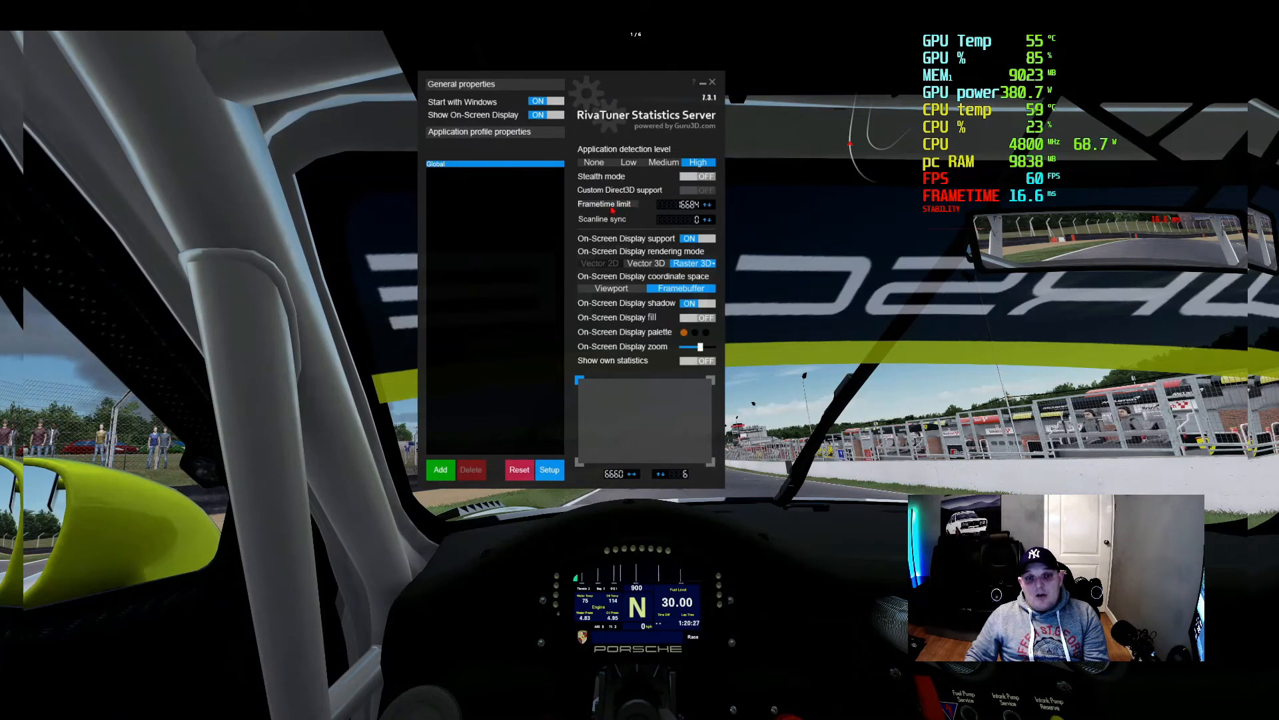
click(691, 208)
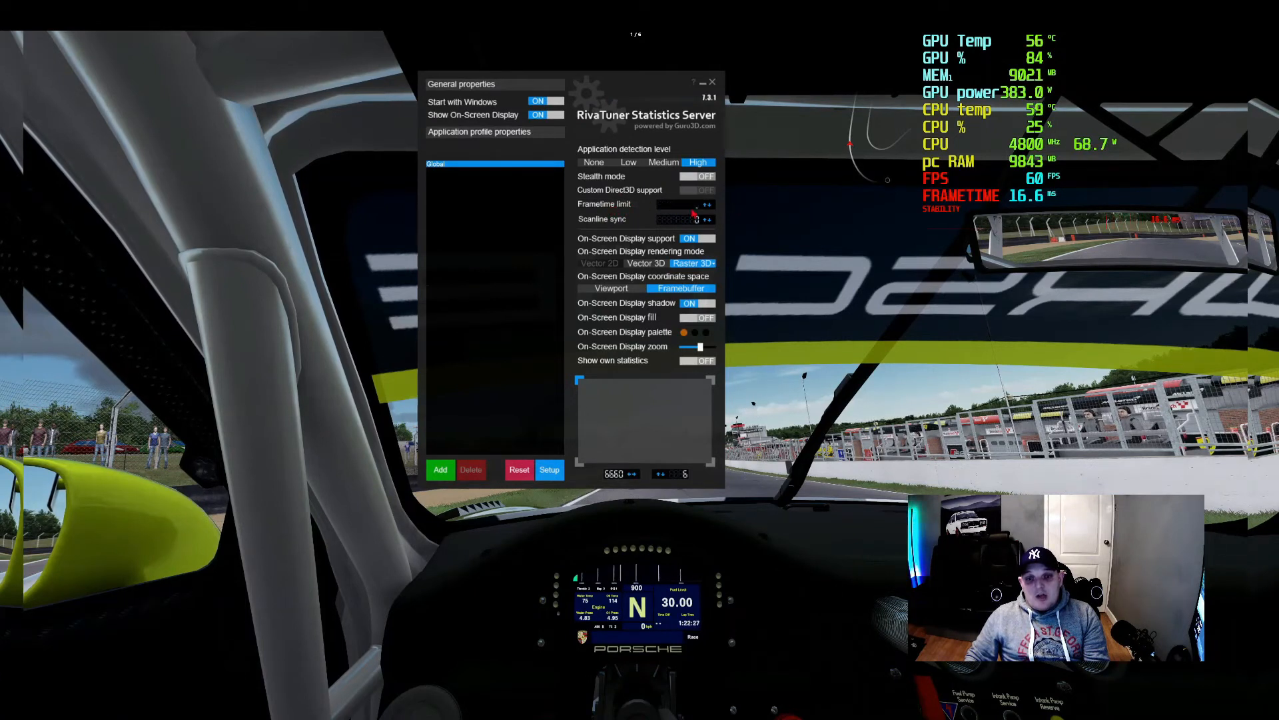
click(608, 207)
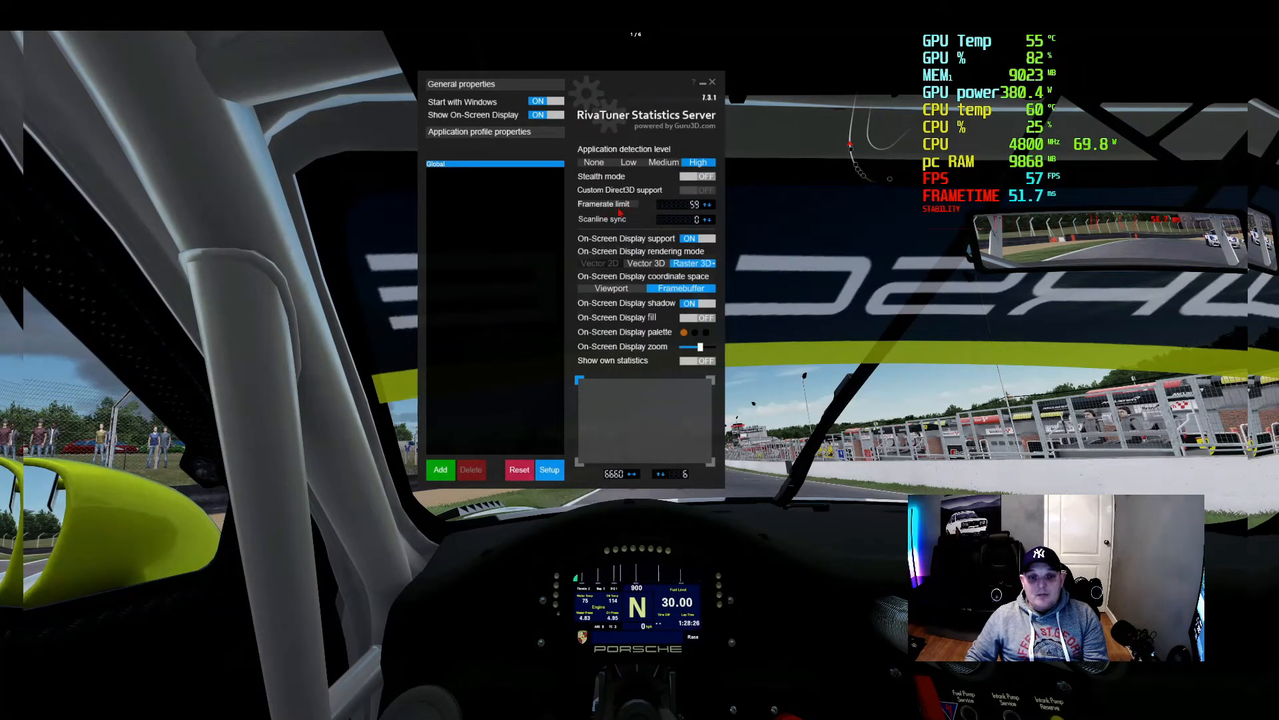
- Try a framerate limit of 30, and remove the cap by setting the limit to 0
click(693, 207)
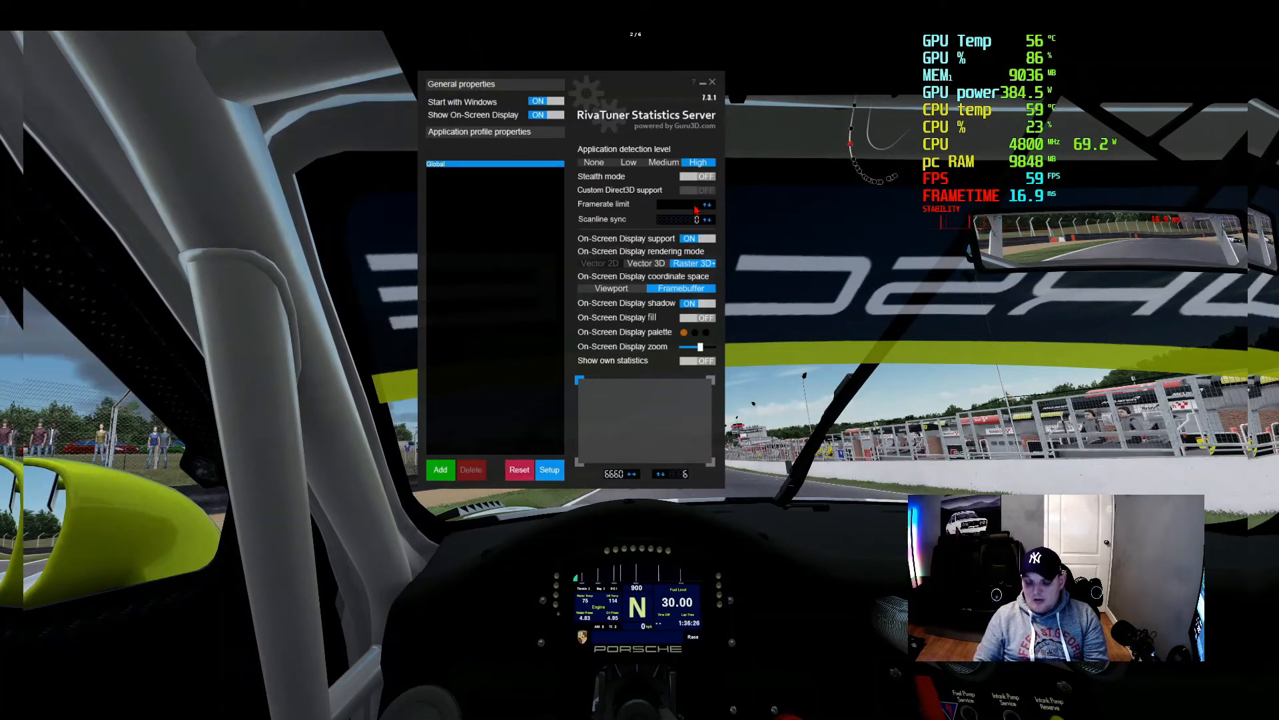
text(30)
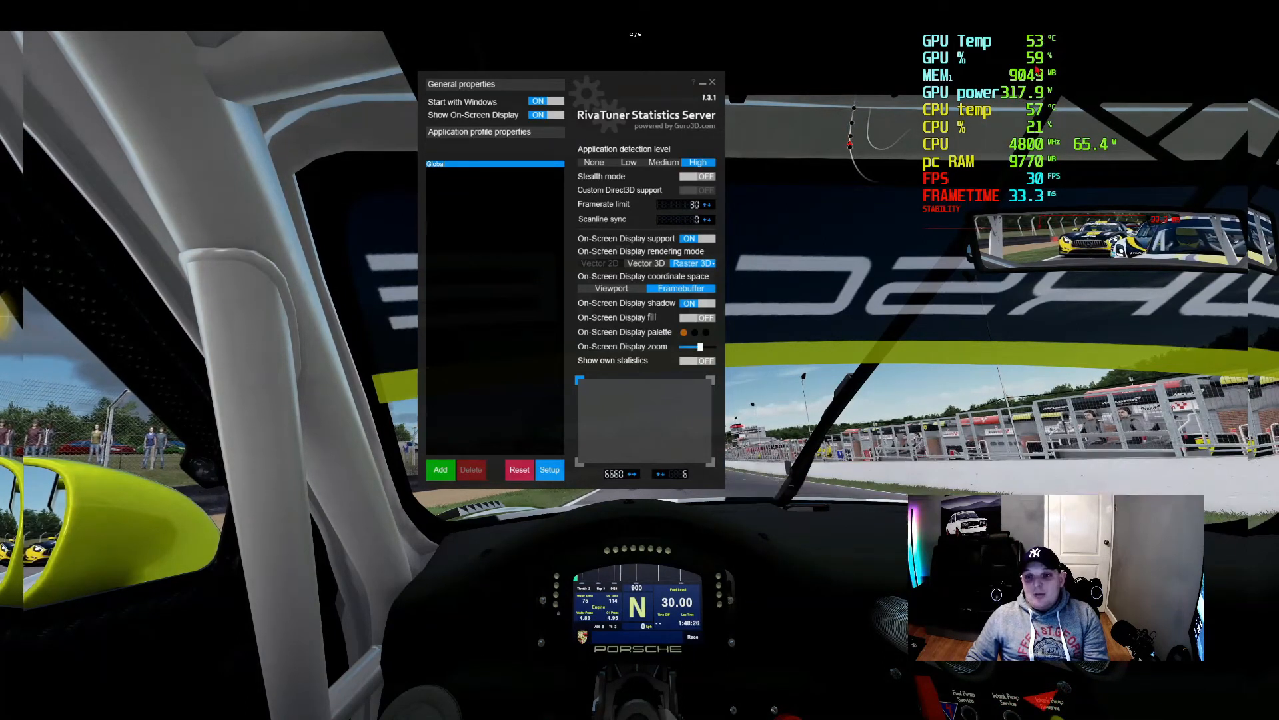
click(697, 207)
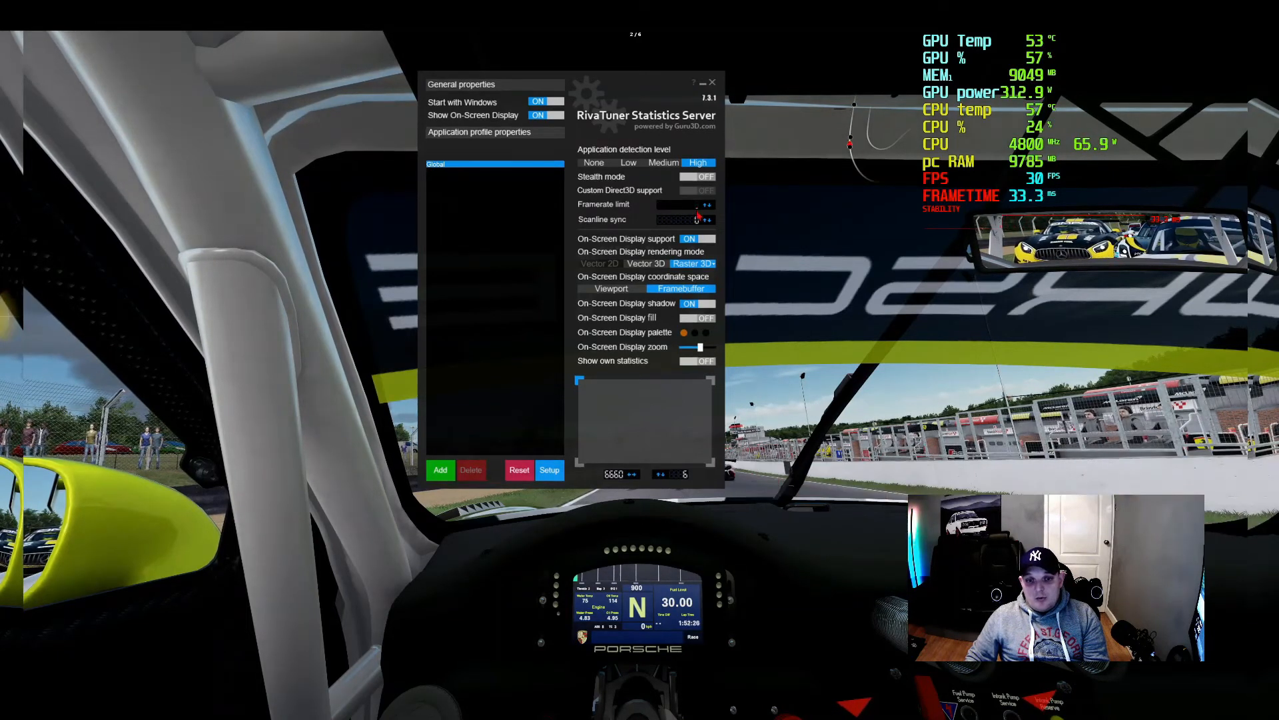
text(0)
key(Return)
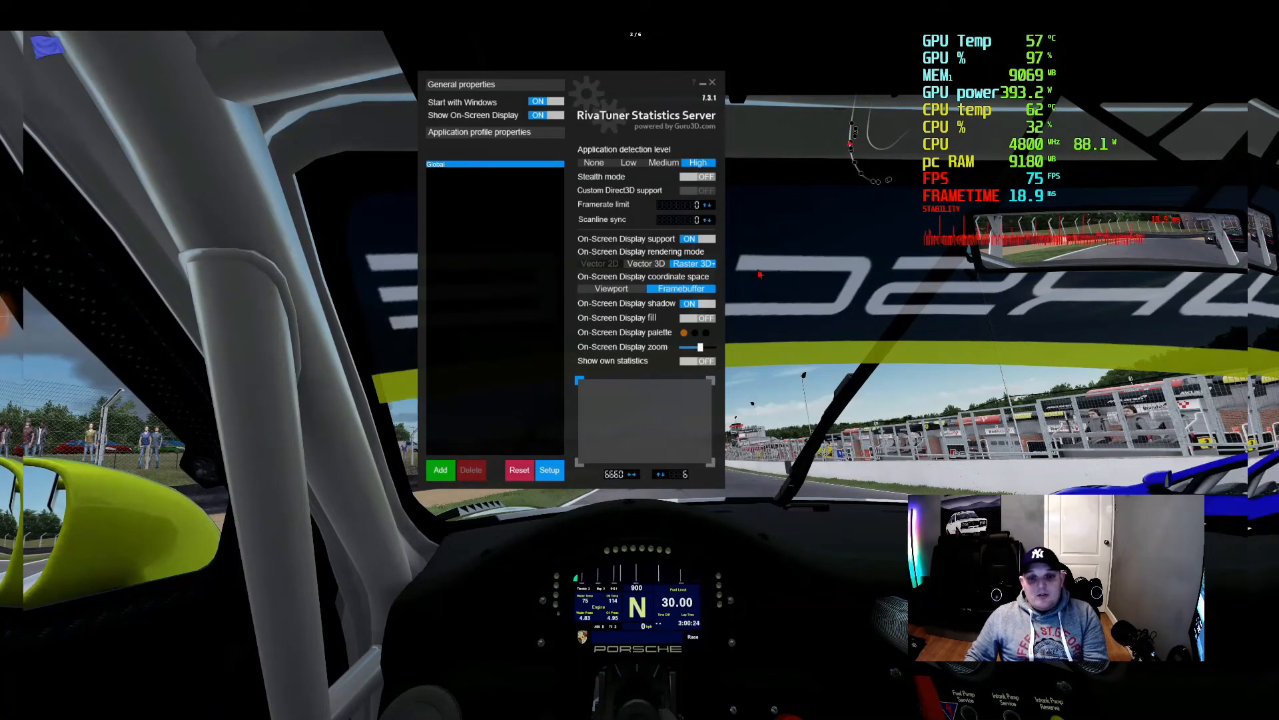
- Set the global framerate limit to 60
click(698, 206)
text(60)
key(Return)
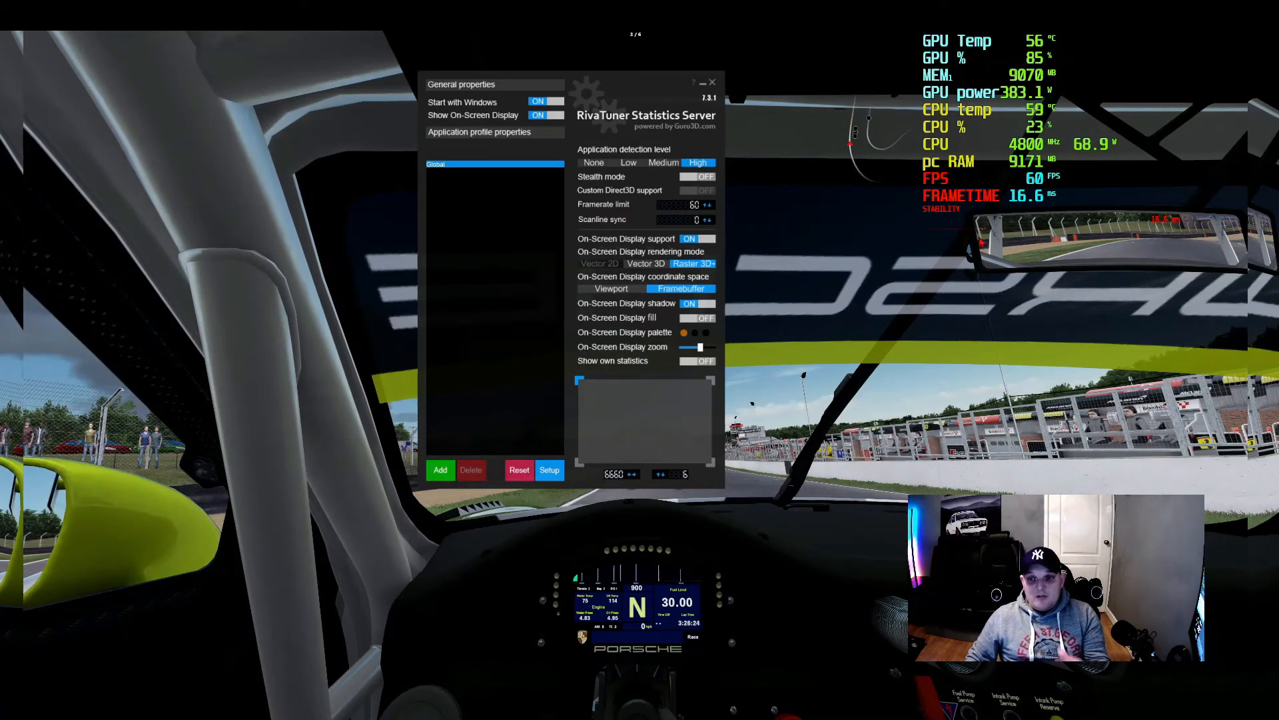
- Switch the global limiter to frametime with a limit of 16684, and slightly reduce the on-screen display zoom
click(624, 207)
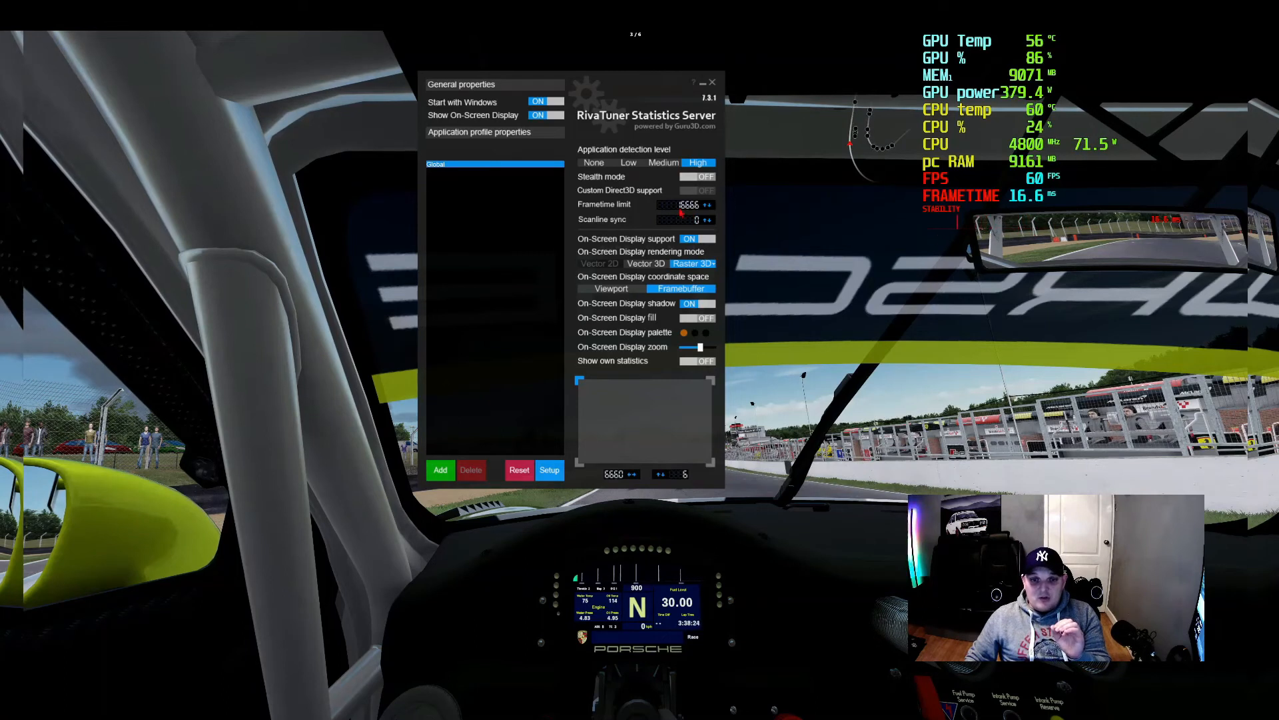
click(604, 204)
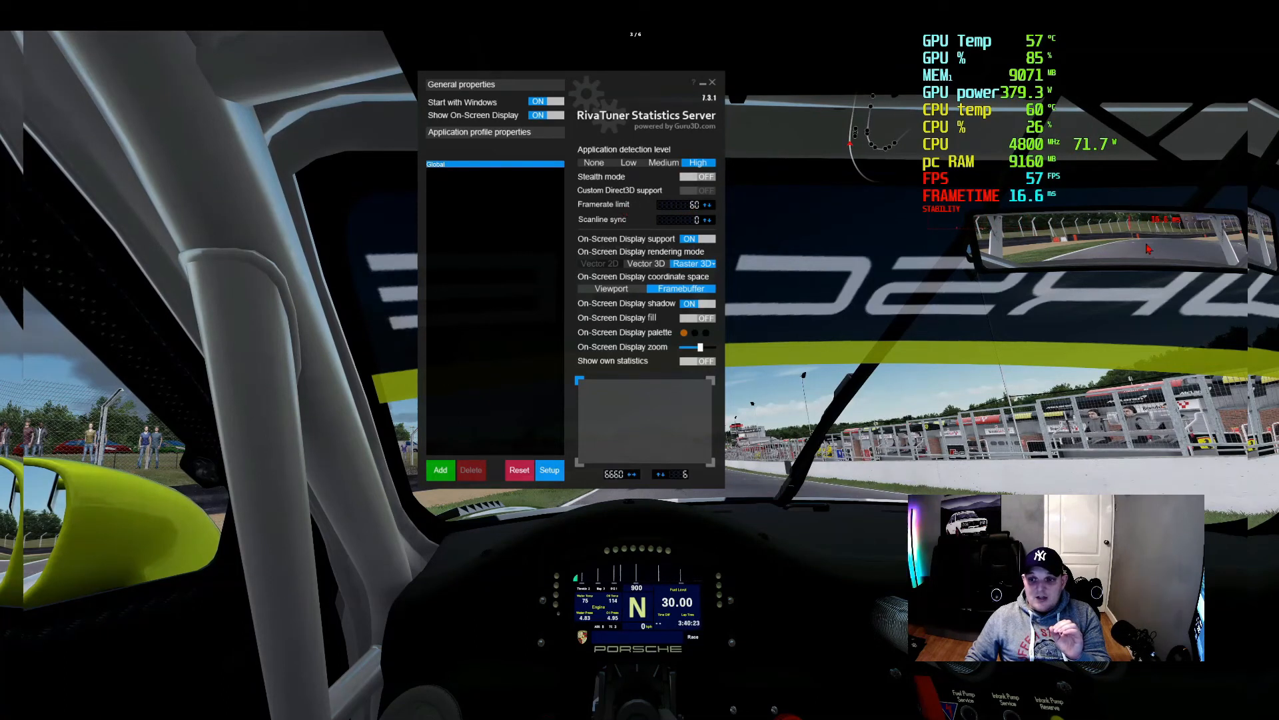
click(624, 207)
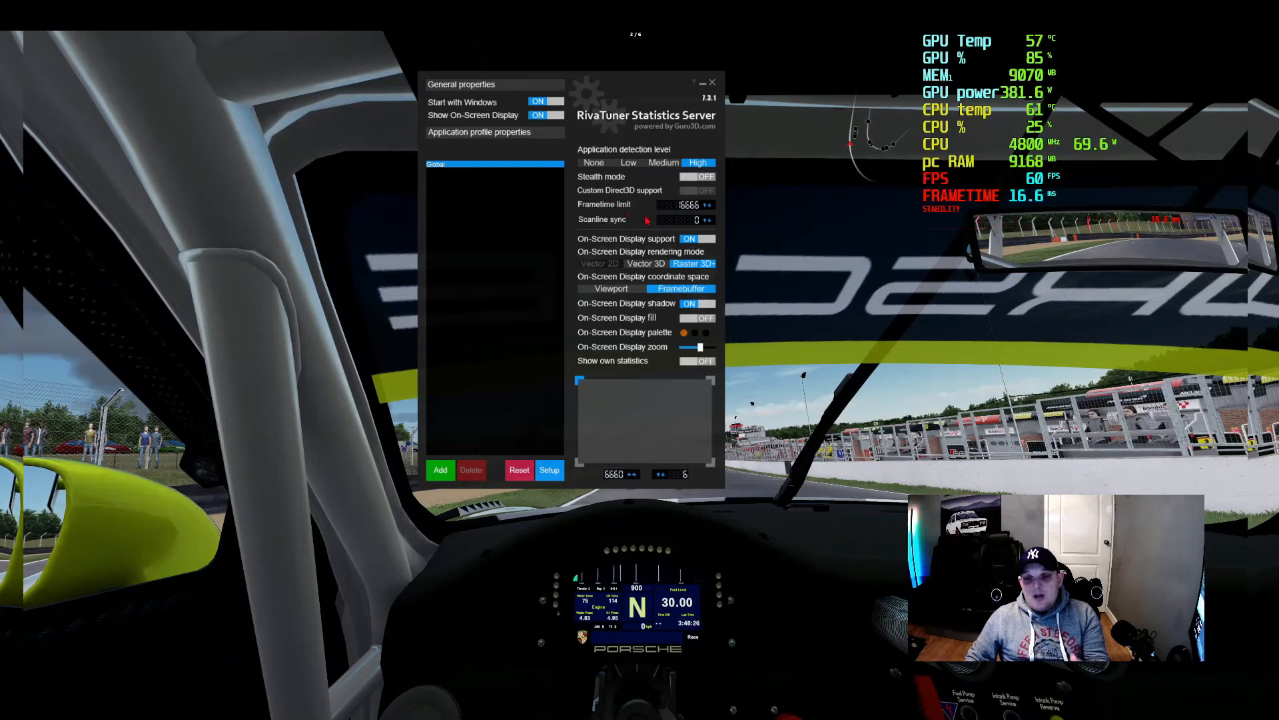
click(694, 206)
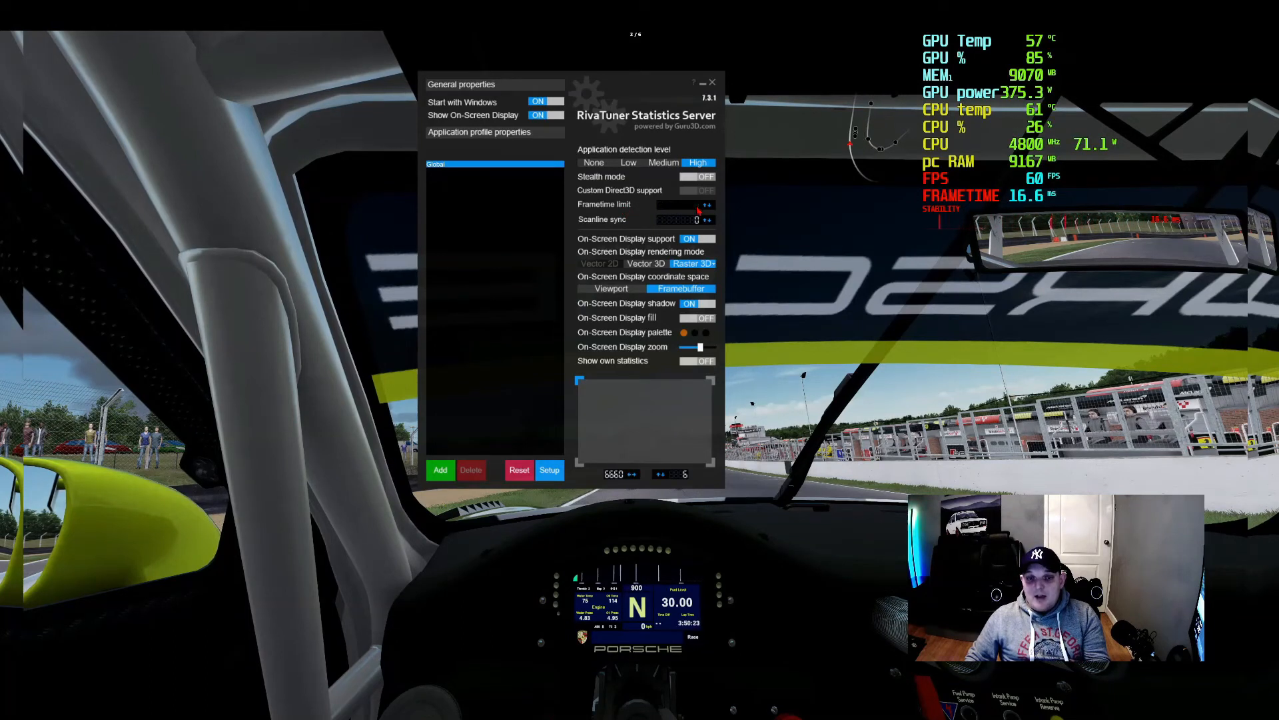
text(16684)
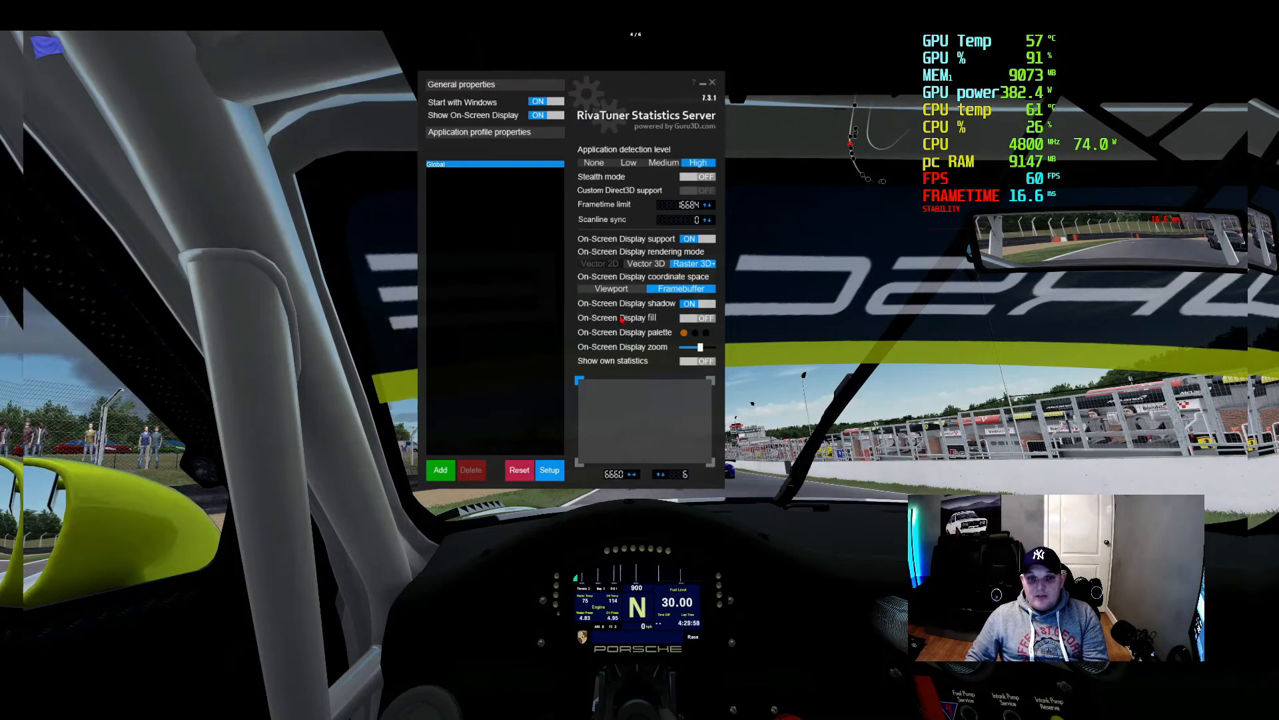
drag(704, 356, 694, 352)
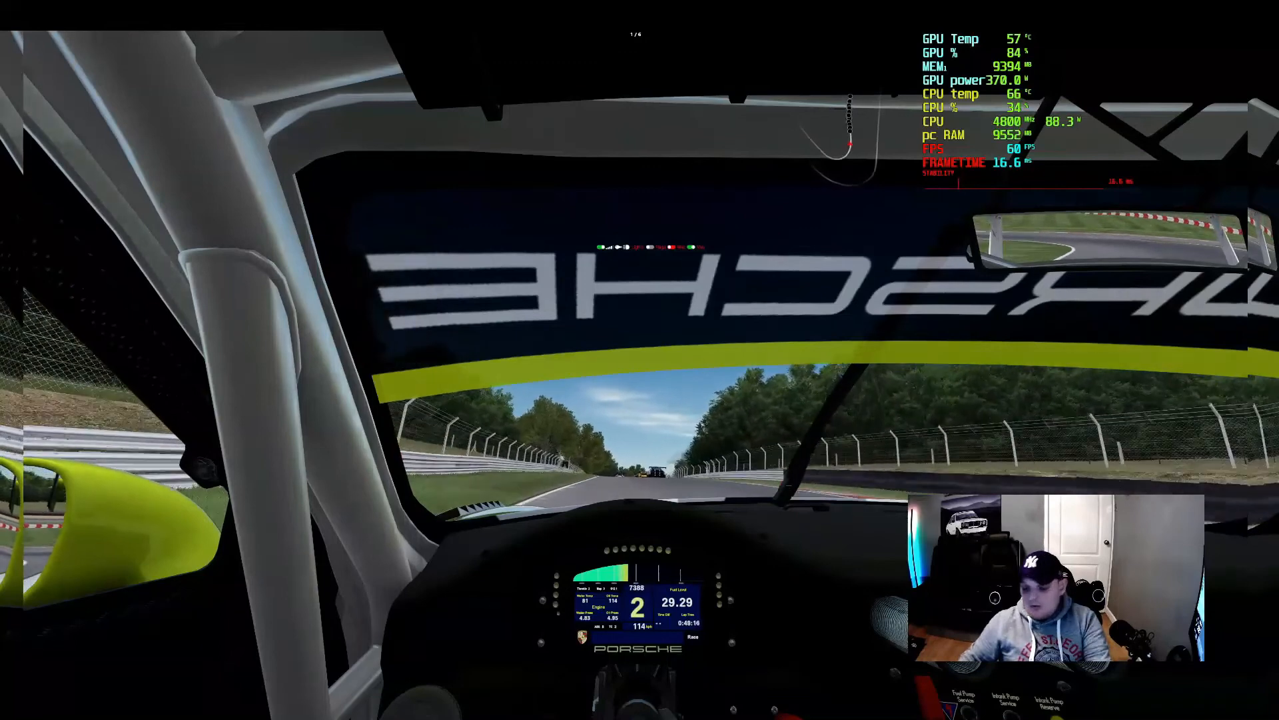
- Bring the RivaTuner Statistics Server window over the running race to view its limiter settings, and return to the game
key(alt+Tab)
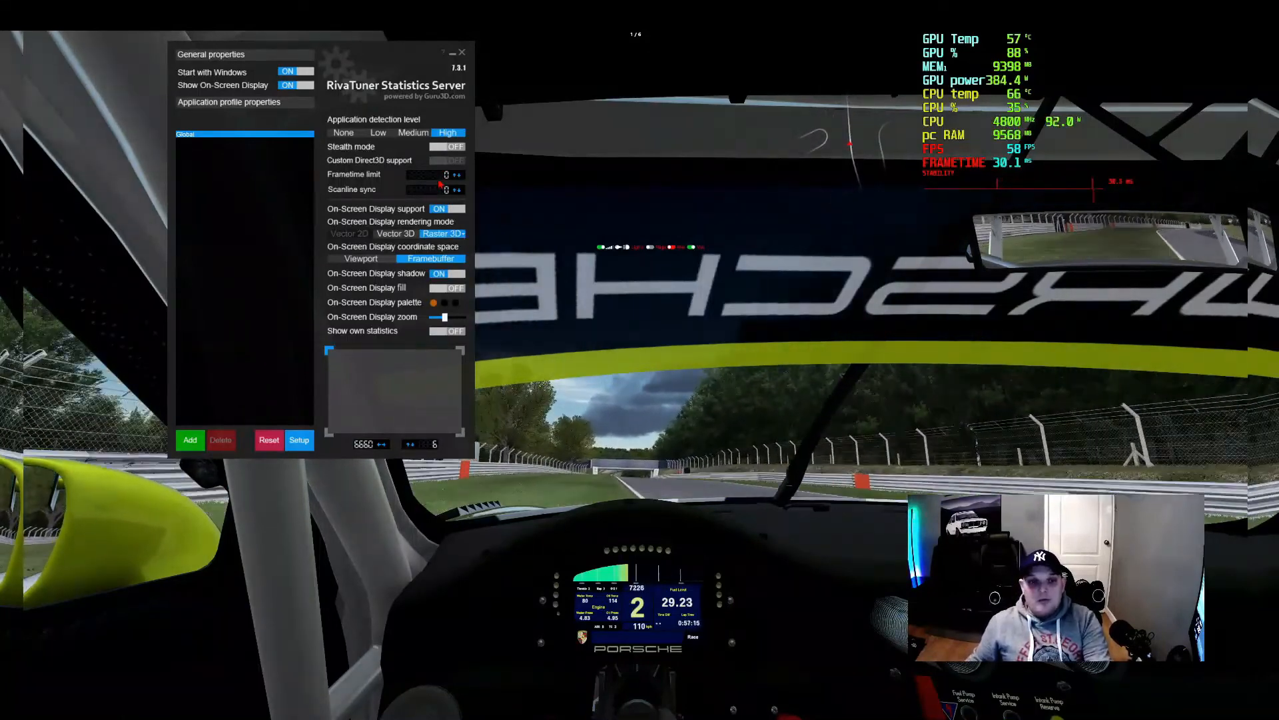
click(553, 332)
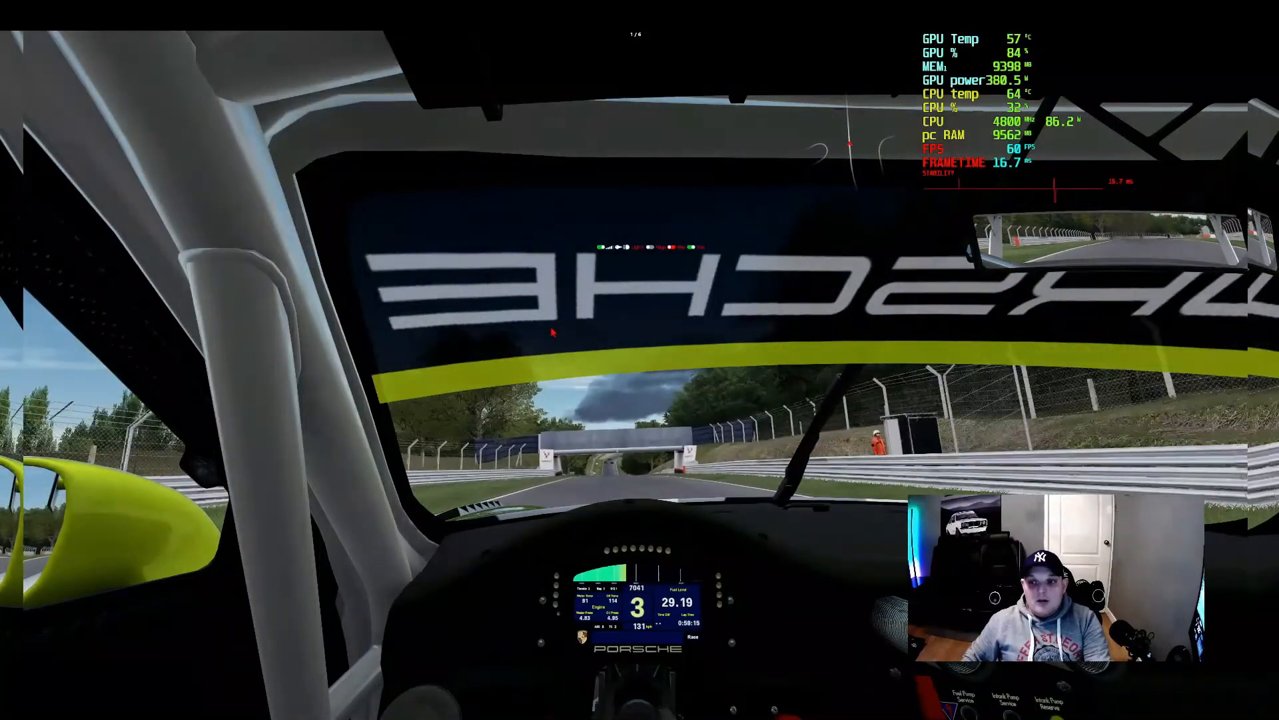